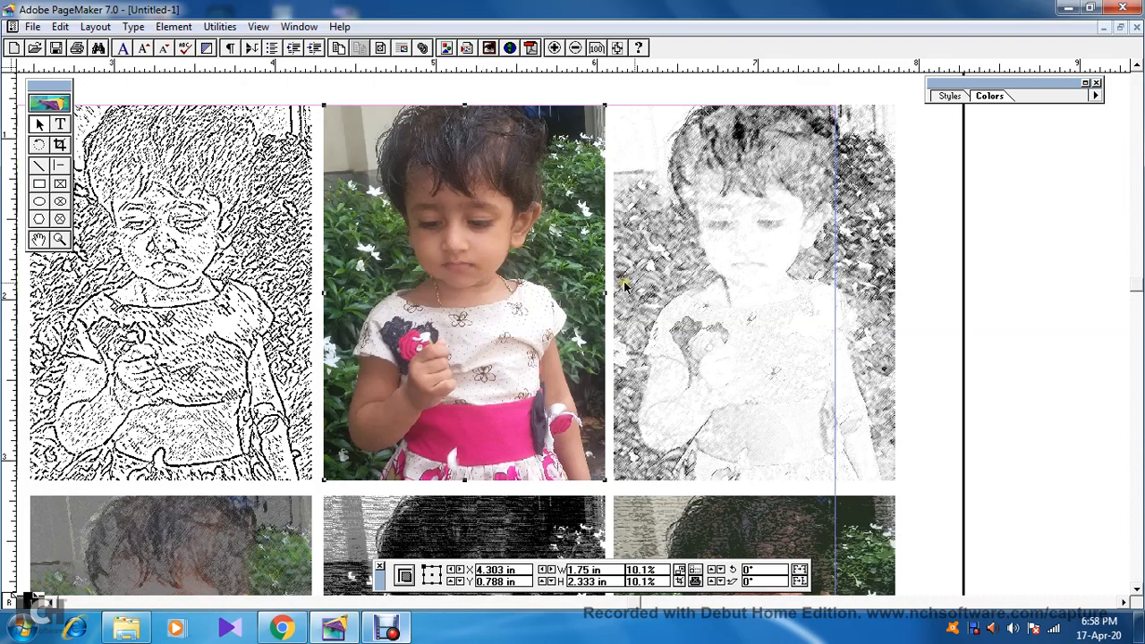
# Examine the rows of photo copies with different image effects across the whole page.
pyautogui.moveTo(526, 352); pyautogui.dragTo(769, 342)
pyautogui.moveTo(326, 384); pyautogui.dragTo(505, 364)
pyautogui.moveTo(439, 470); pyautogui.dragTo(400, 255)
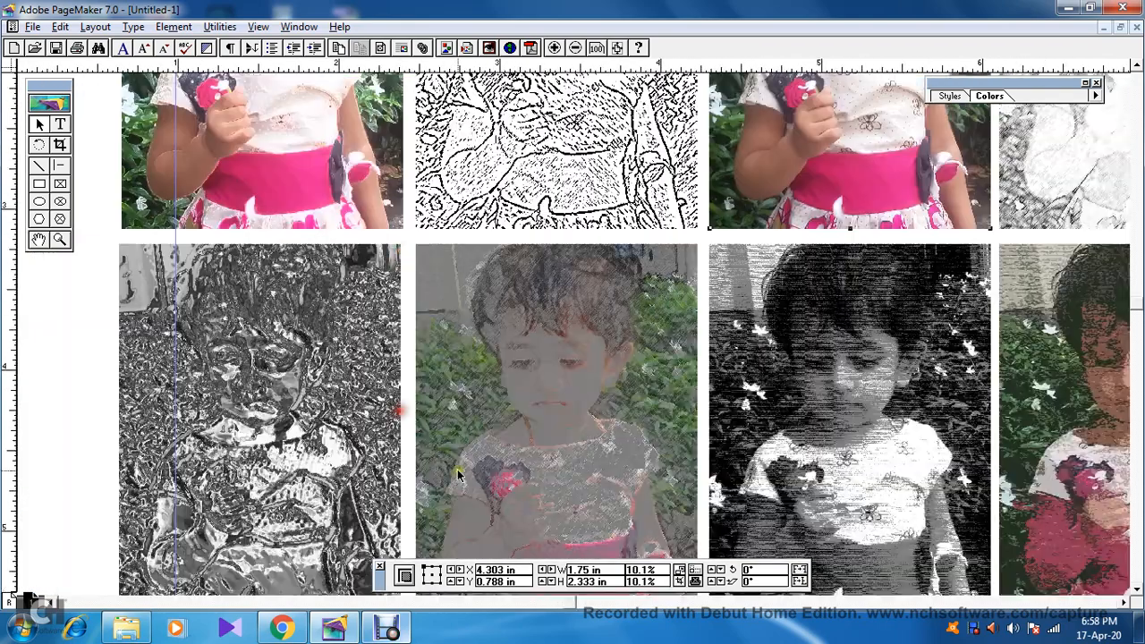
pyautogui.moveTo(400, 412); pyautogui.dragTo(274, 297)
pyautogui.moveTo(782, 396); pyautogui.dragTo(586, 360)
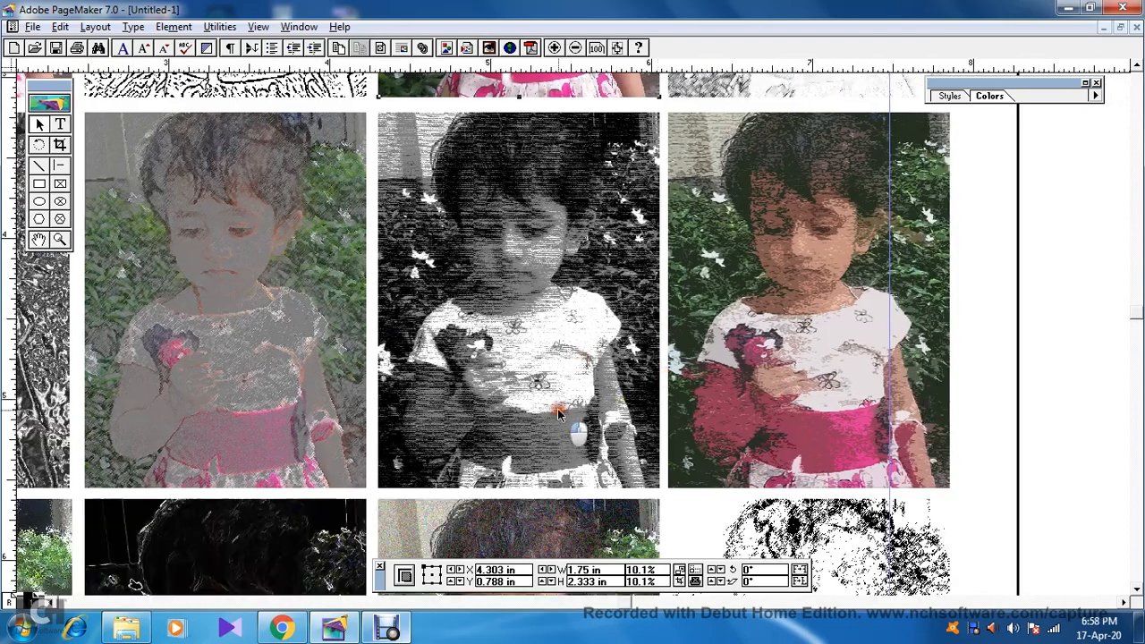
pyautogui.moveTo(562, 417); pyautogui.dragTo(721, 230)
pyautogui.moveTo(532, 389); pyautogui.dragTo(703, 285)
pyautogui.moveTo(565, 415); pyautogui.dragTo(560, 293)
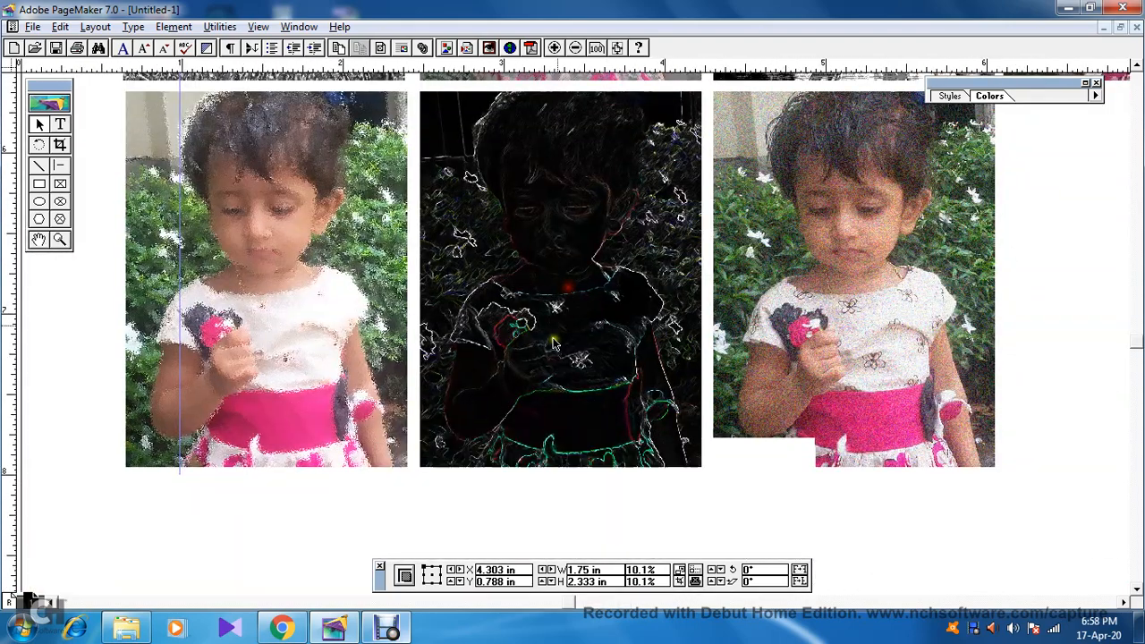
pyautogui.moveTo(584, 441); pyautogui.dragTo(545, 415)
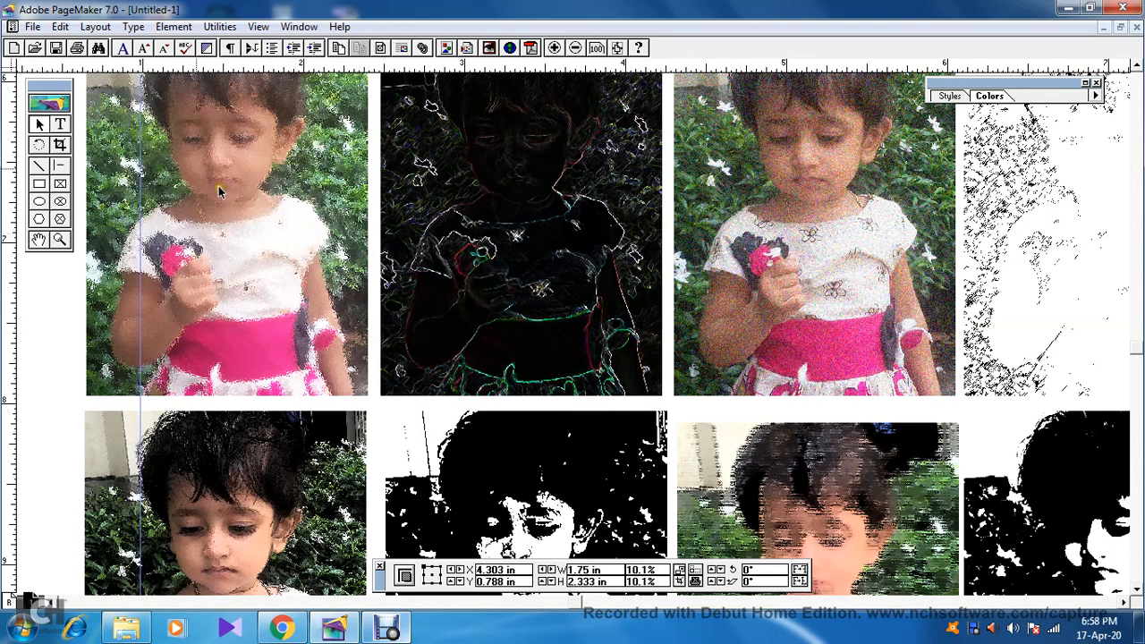
# Create a new publication with the offered document setup.
pyautogui.click(34, 27)
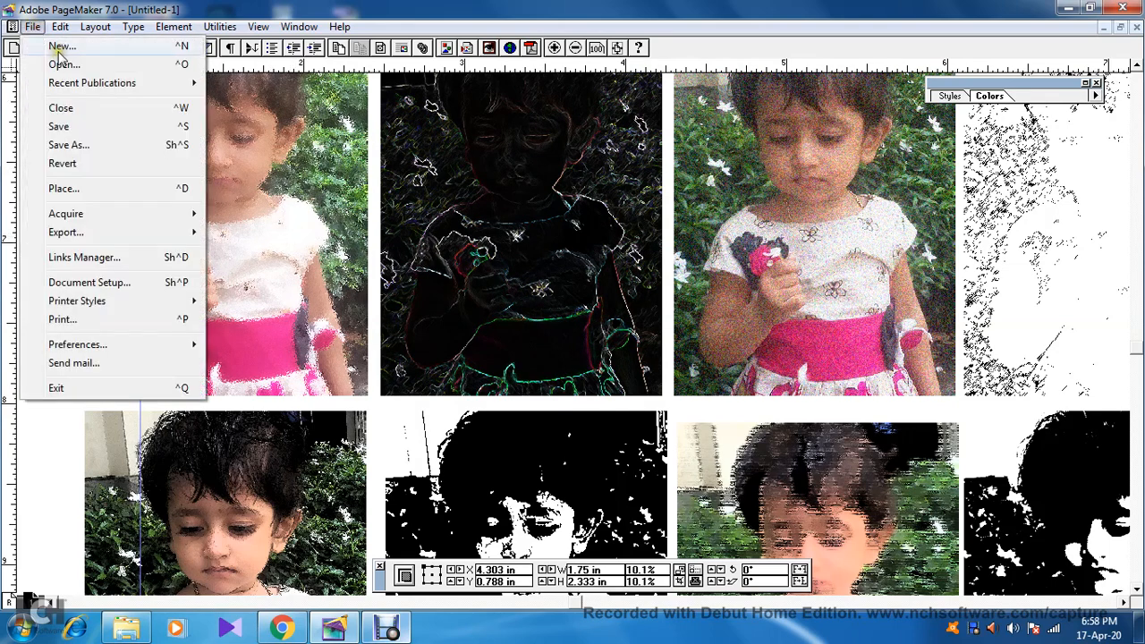
pyautogui.click(56, 46)
pyautogui.click(669, 178)
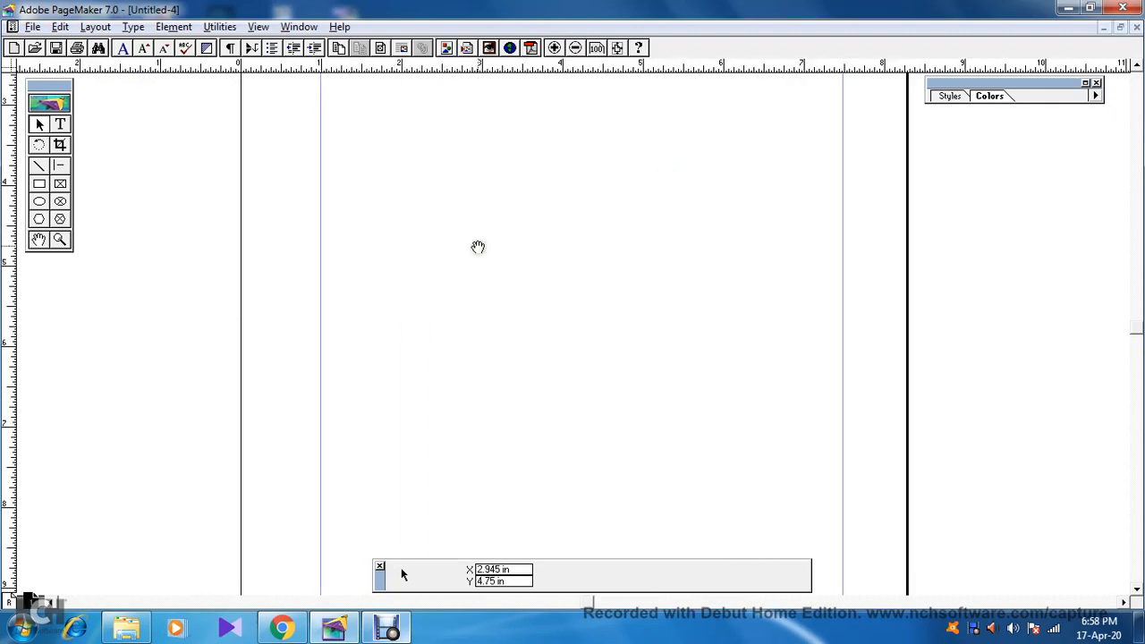
# Import the JPEG image 20160310_103435 from New folder (3), including its complete copy in the publication.
pyautogui.moveTo(468, 302); pyautogui.dragTo(419, 305)
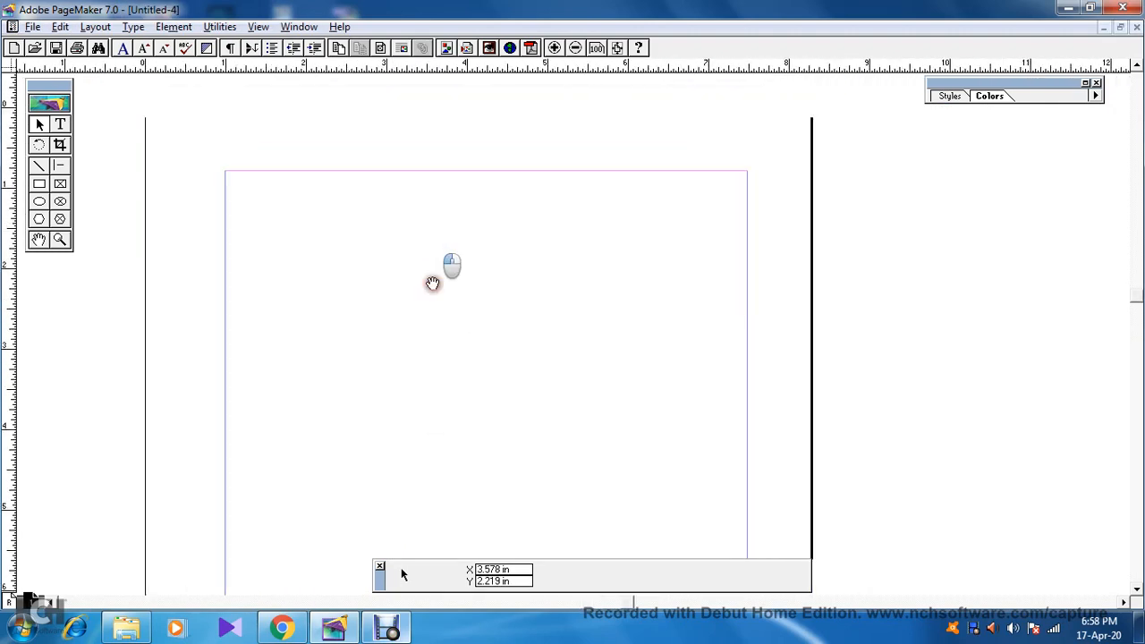
pyautogui.click(34, 27)
pyautogui.click(64, 187)
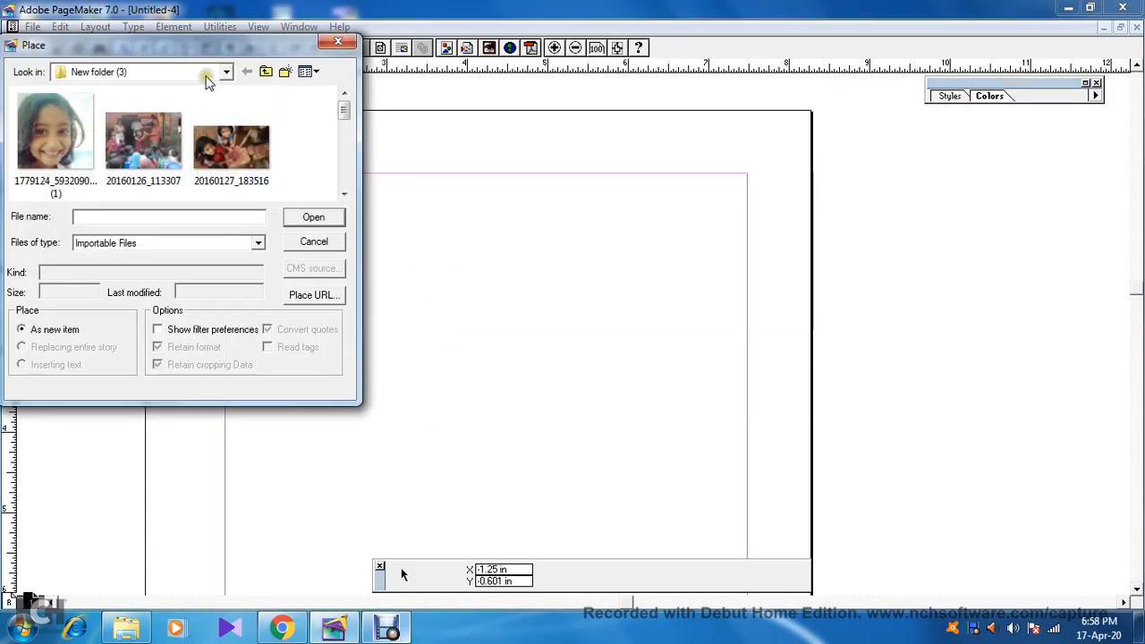
pyautogui.click(227, 75)
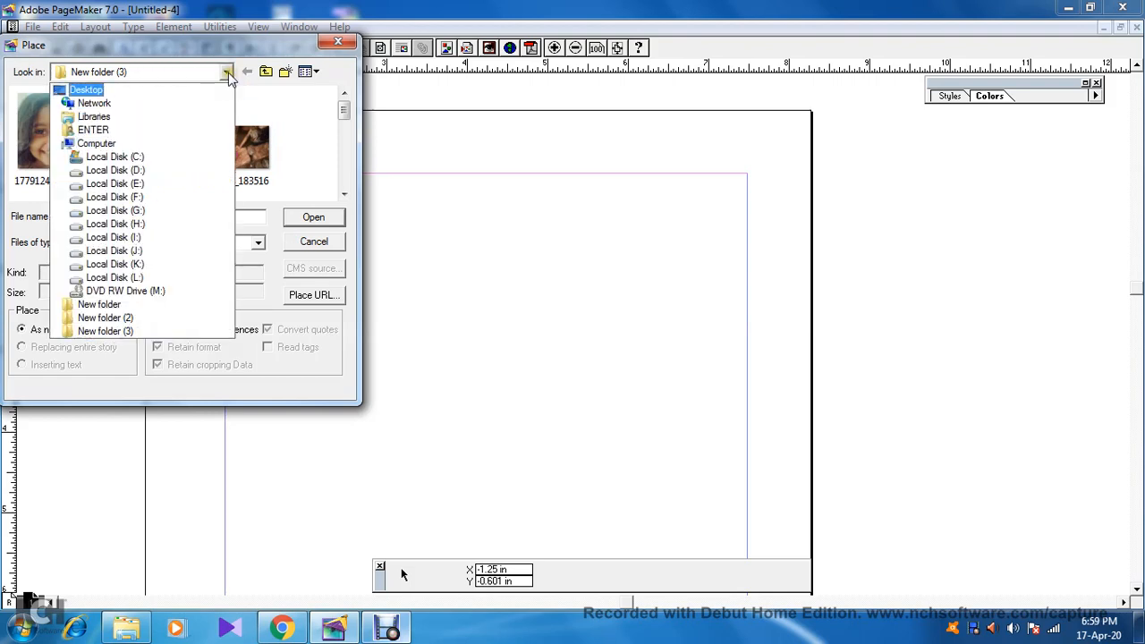
pyautogui.click(227, 71)
pyautogui.click(346, 194)
pyautogui.click(345, 195)
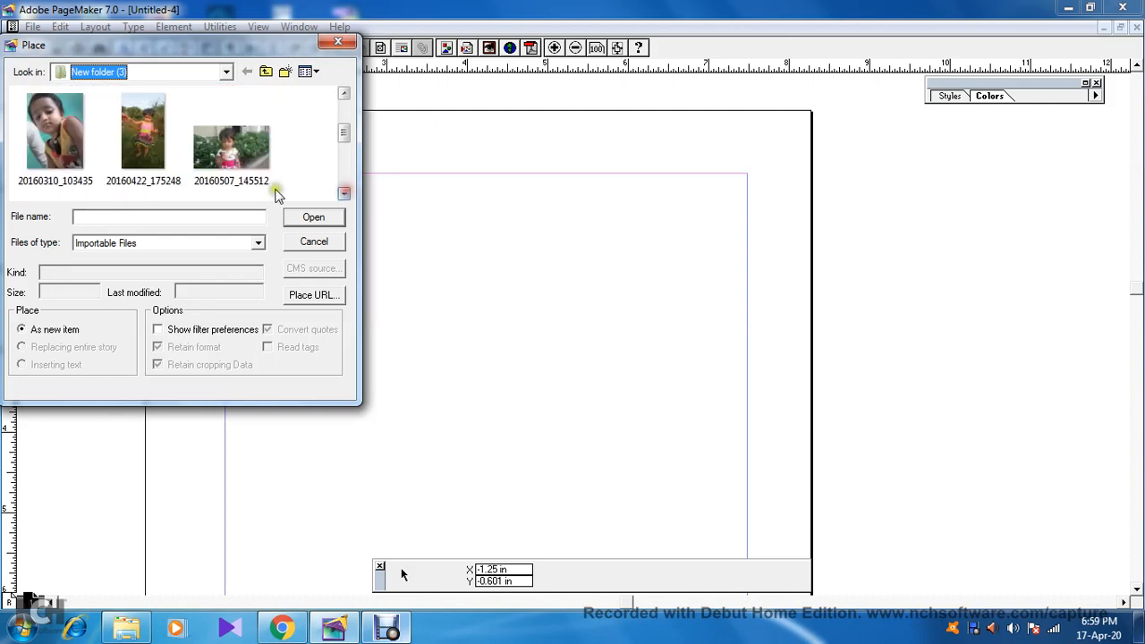
pyautogui.click(56, 135)
pyautogui.click(313, 219)
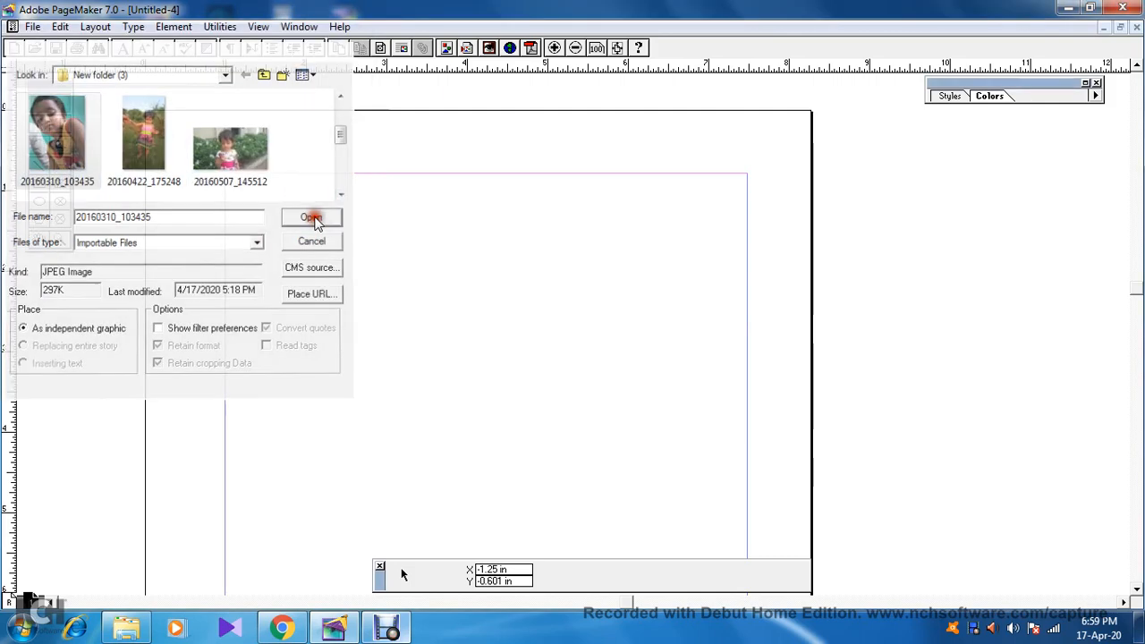
pyautogui.moveTo(610, 209); pyautogui.dragTo(578, 201)
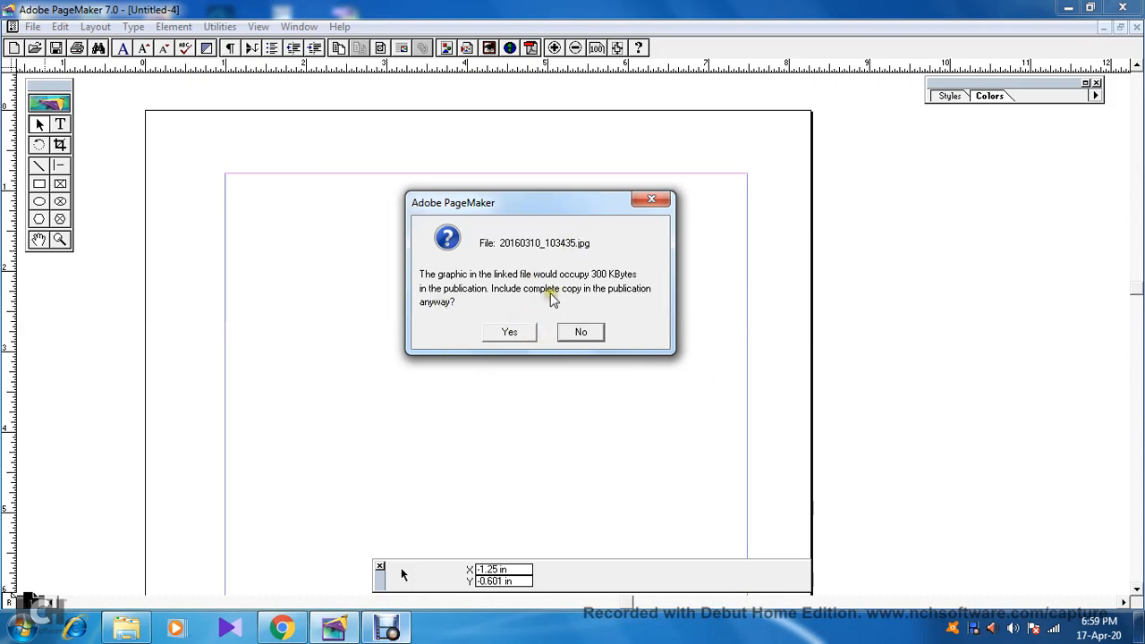
pyautogui.moveTo(585, 204); pyautogui.dragTo(641, 251)
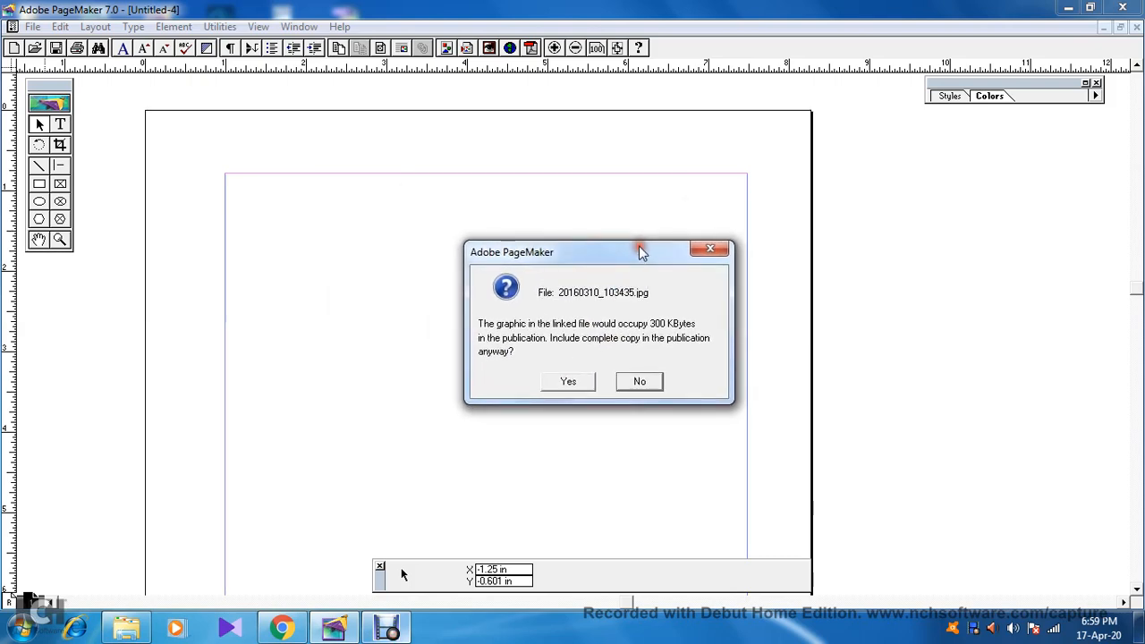
pyautogui.click(581, 381)
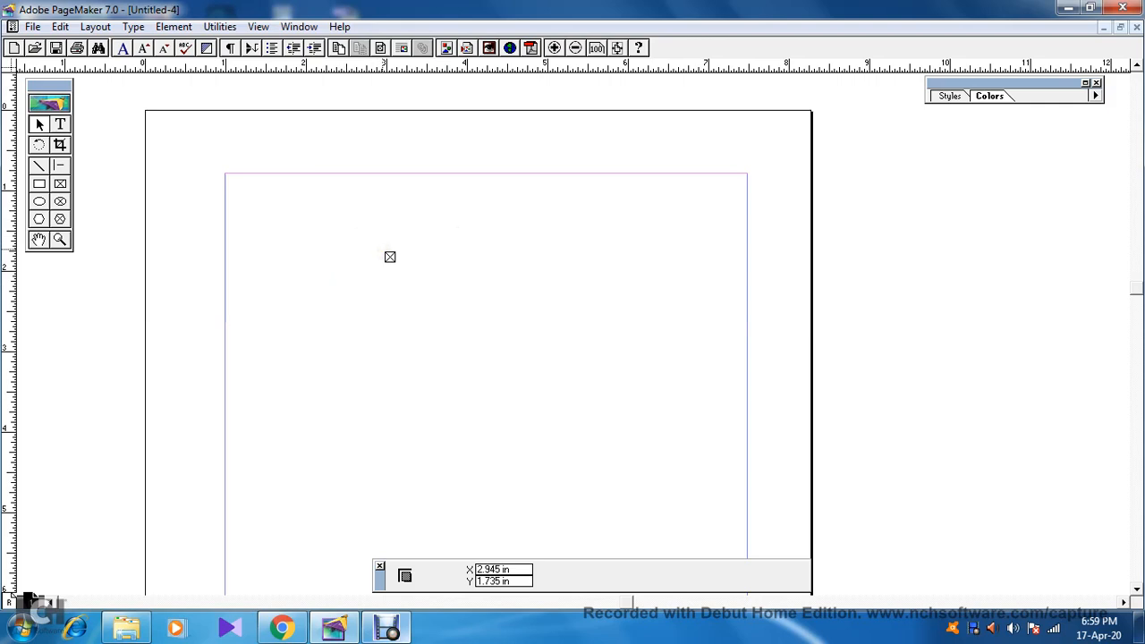
# Place the imported photo inside the upper margins at about 2.01 in wide by 2.16 in high.
pyautogui.click(347, 243)
pyautogui.click(368, 251)
pyautogui.click(376, 257)
pyautogui.moveTo(323, 217); pyautogui.dragTo(486, 391)
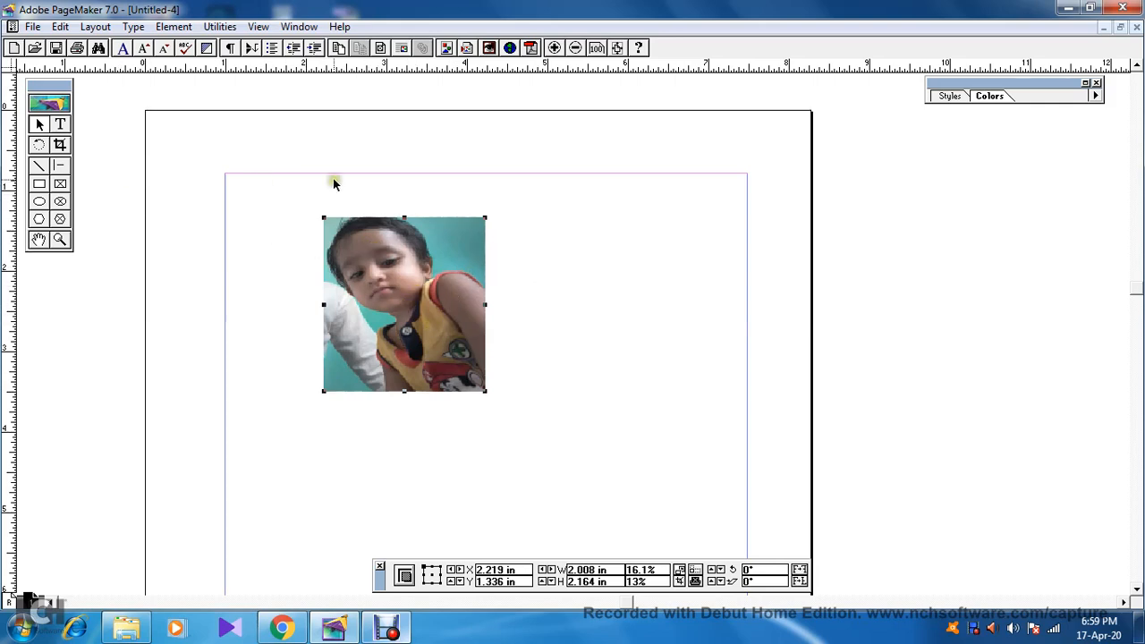
pyautogui.click(279, 198)
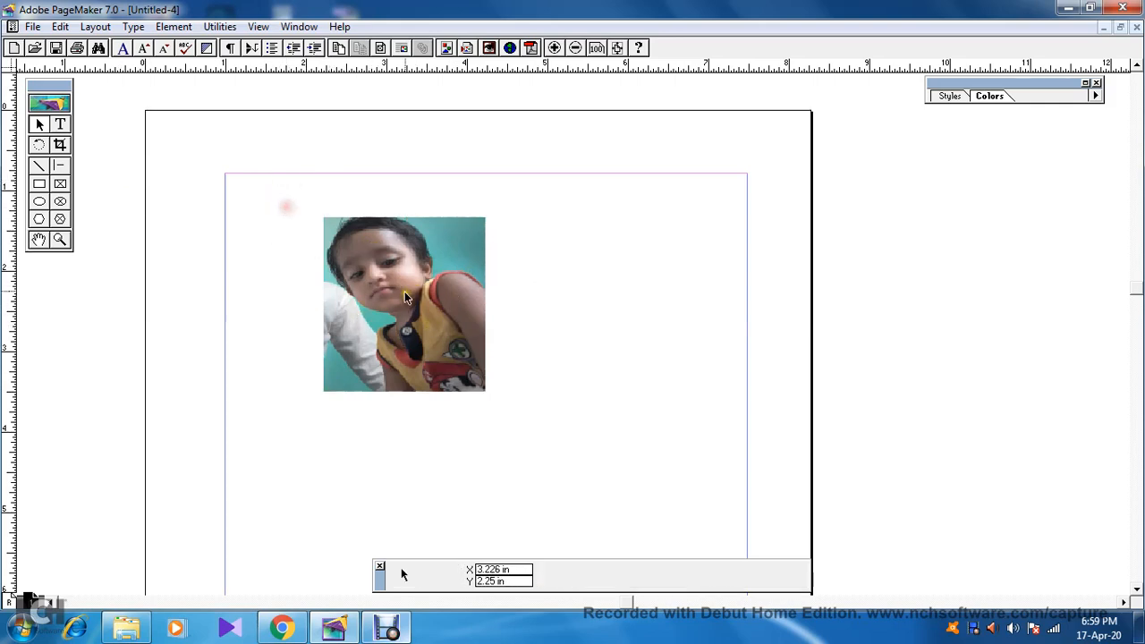
# Restore the placed photo's original proportions at about 1.62 in by 2.16 in.
pyautogui.click(420, 342)
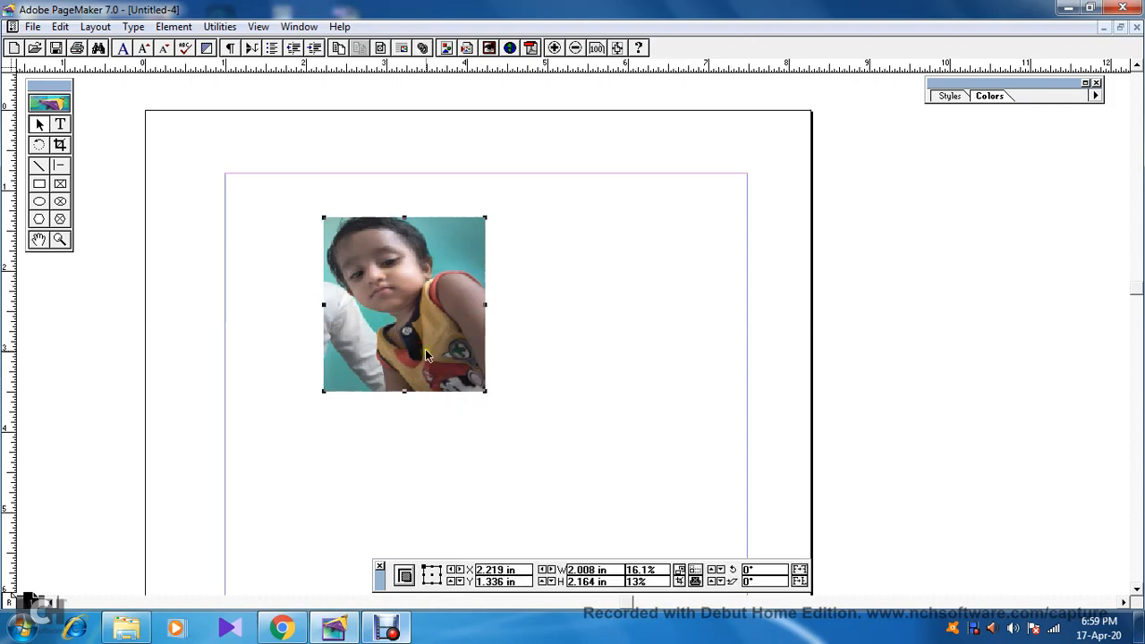
pyautogui.click(447, 428)
pyautogui.moveTo(485, 391)
pyautogui.mouseDown()
pyautogui.moveTo(501, 414)
pyautogui.moveTo(485, 392)
pyautogui.mouseUp()
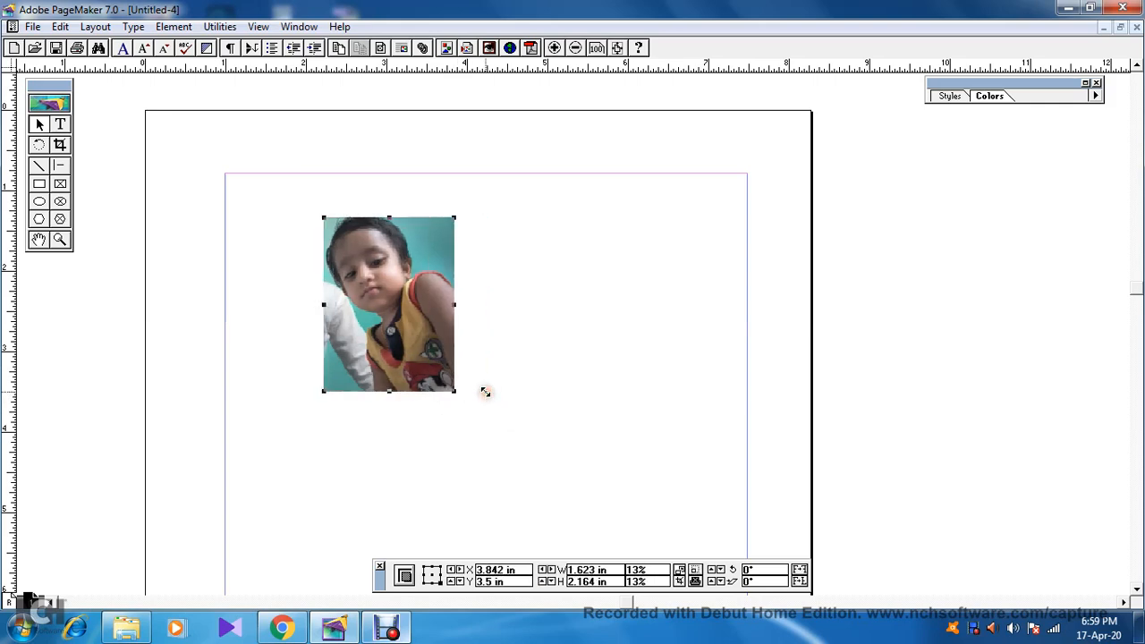
pyautogui.click(505, 365)
# Move the photo to the top-left margin corner and enlarge it proportionally to about 3.32 in by 4.42 in.
pyautogui.moveTo(383, 313); pyautogui.dragTo(285, 270)
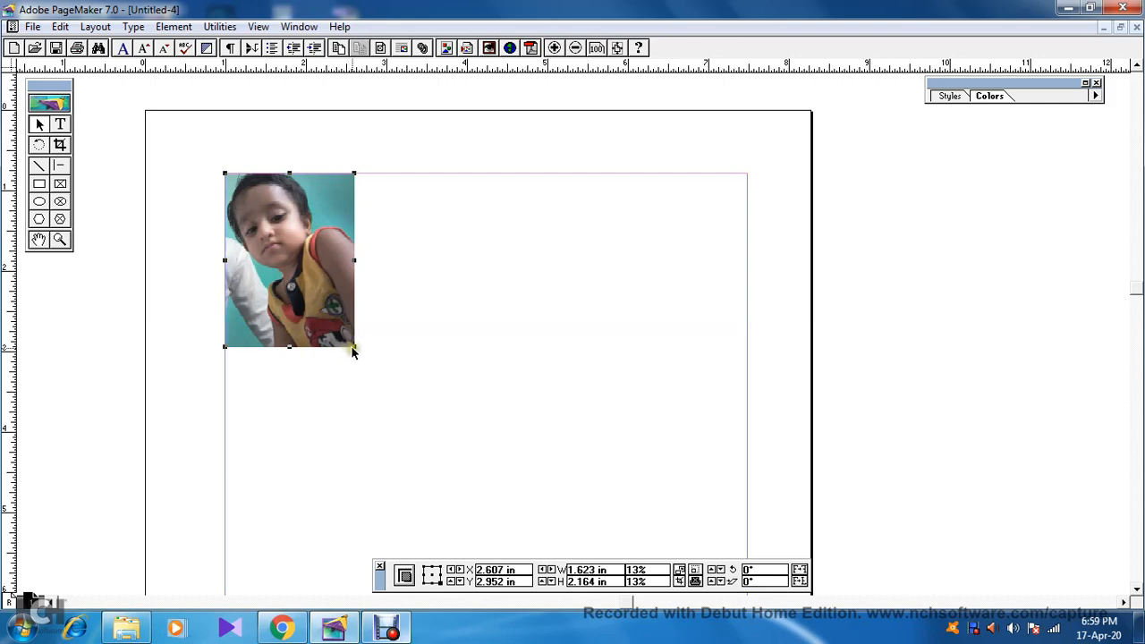
pyautogui.moveTo(352, 351); pyautogui.dragTo(491, 528)
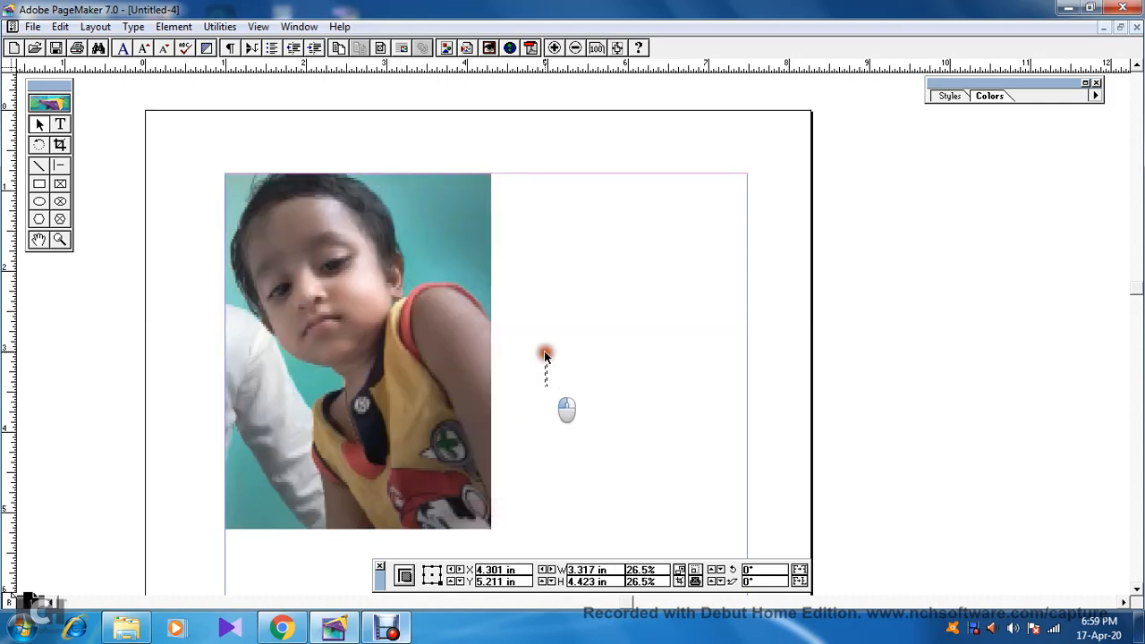
pyautogui.click(588, 331)
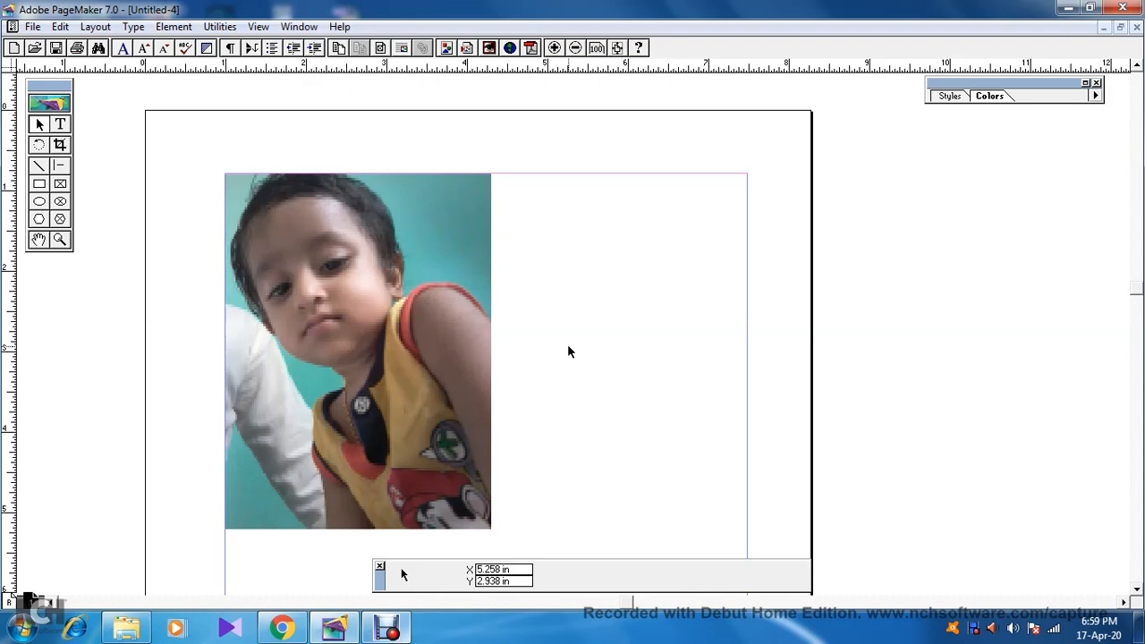
# Set the graphics display to High resolution and move the photo up and left past the page's margin corner.
pyautogui.hotkey('ctrl', 'k')
pyautogui.click(528, 324)
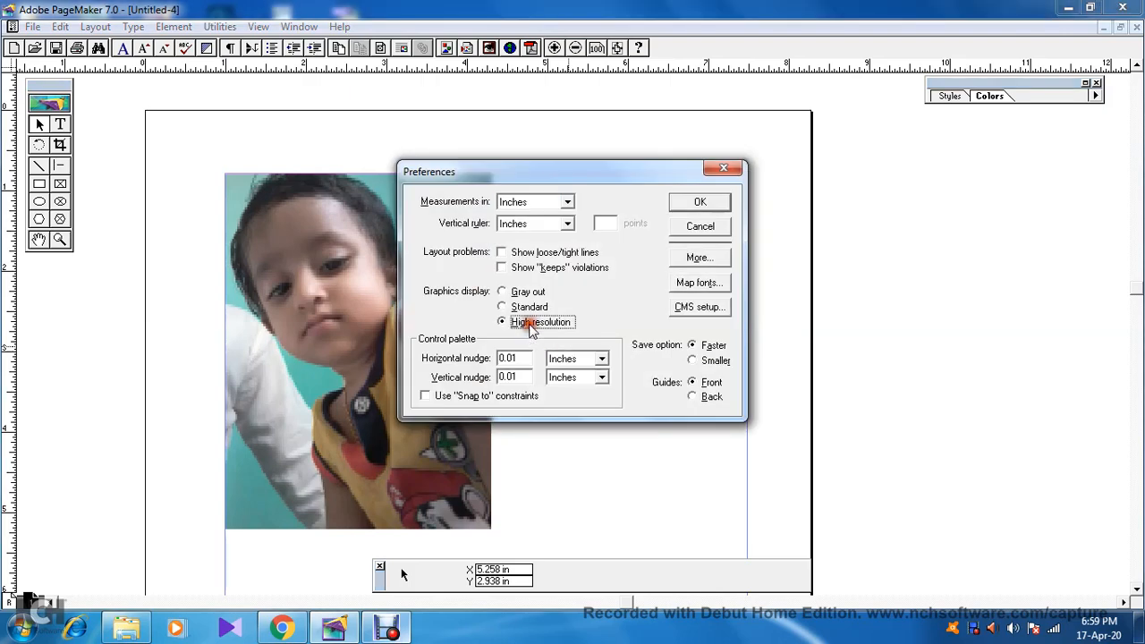
pyautogui.click(695, 204)
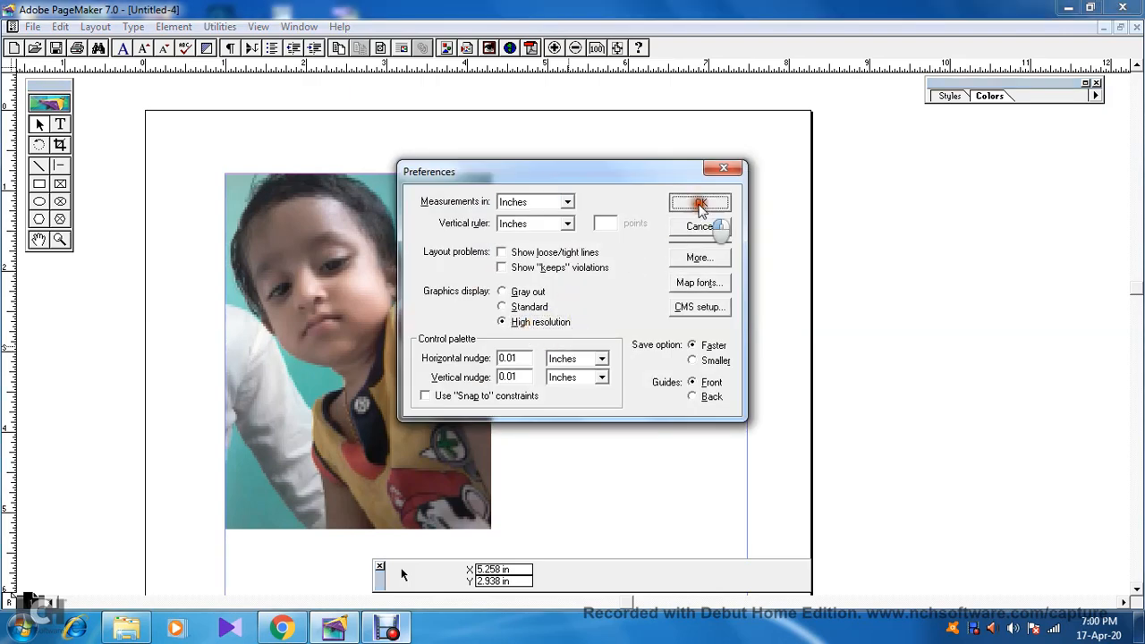
pyautogui.moveTo(412, 334); pyautogui.dragTo(339, 339)
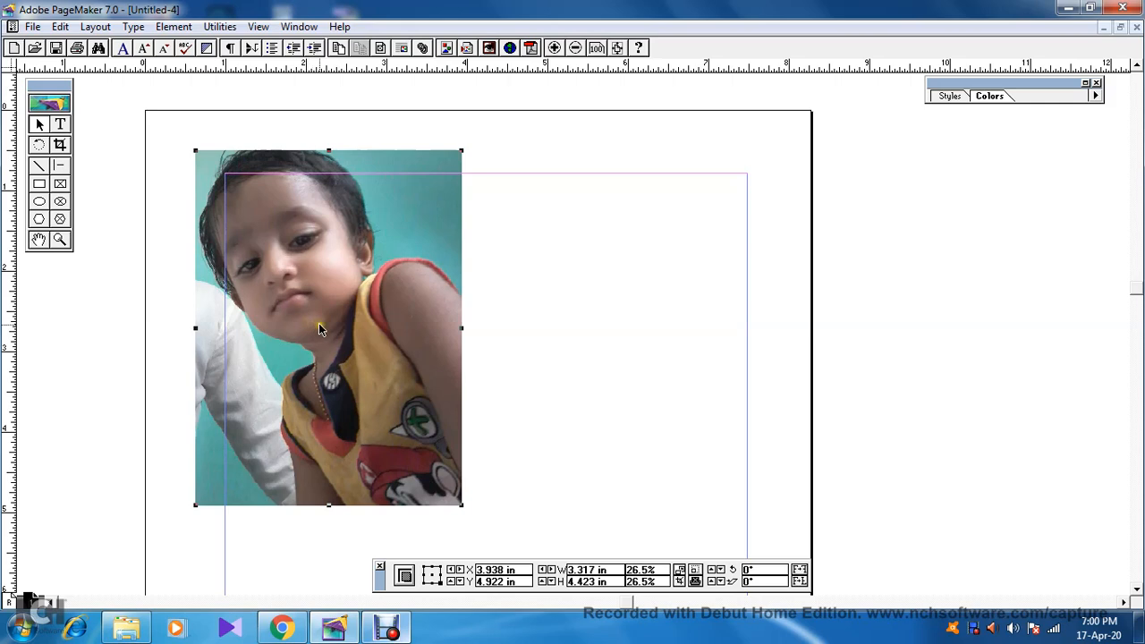
pyautogui.click(587, 288)
# Try to apply Photoshop Effects to the placed JPEG photo, and delete the photo from the page.
pyautogui.click(351, 292)
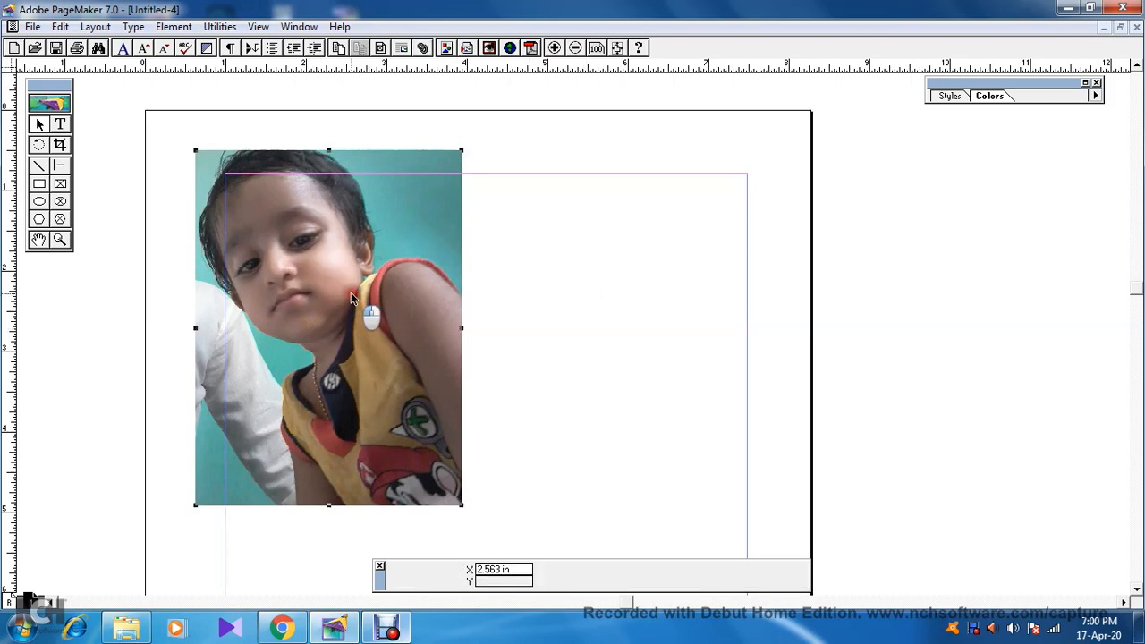
pyautogui.click(173, 27)
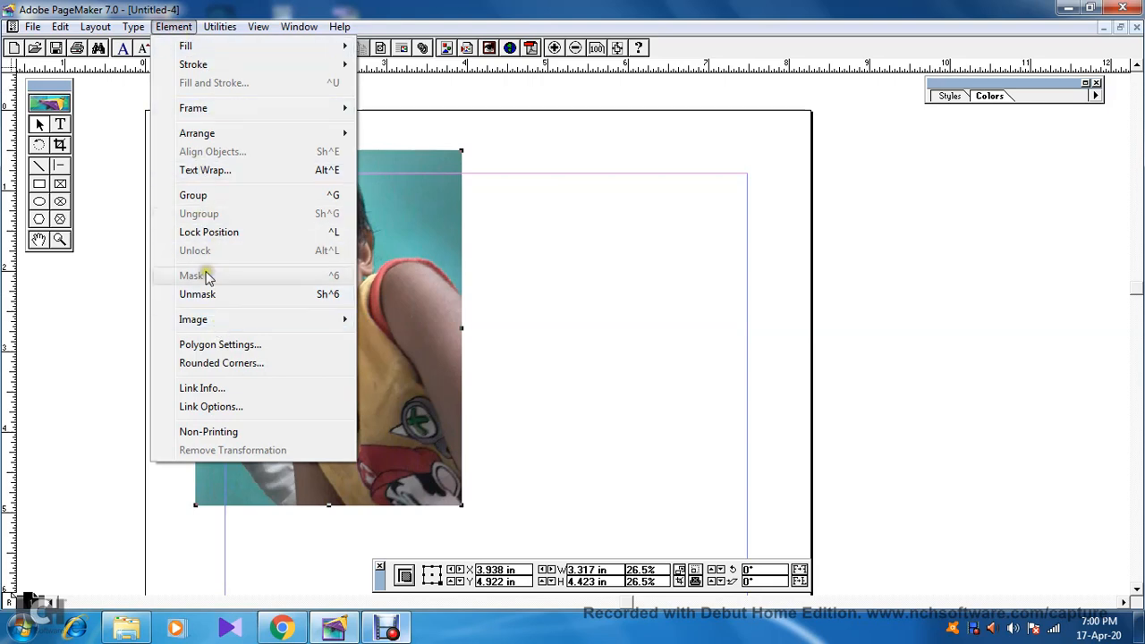
pyautogui.moveTo(210, 331)
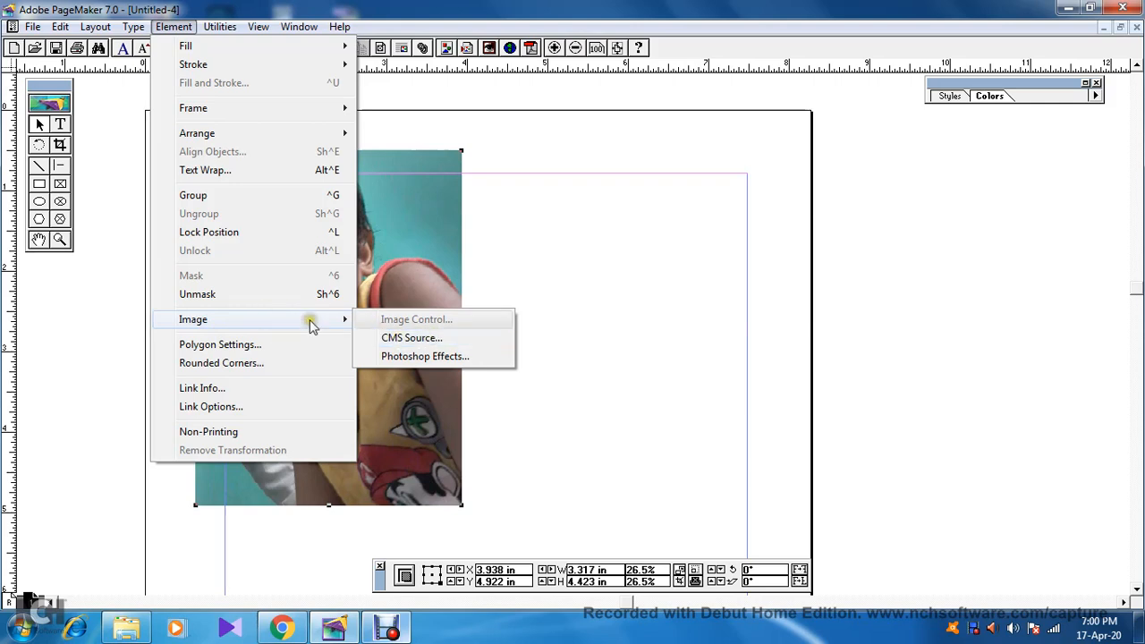
pyautogui.click(418, 357)
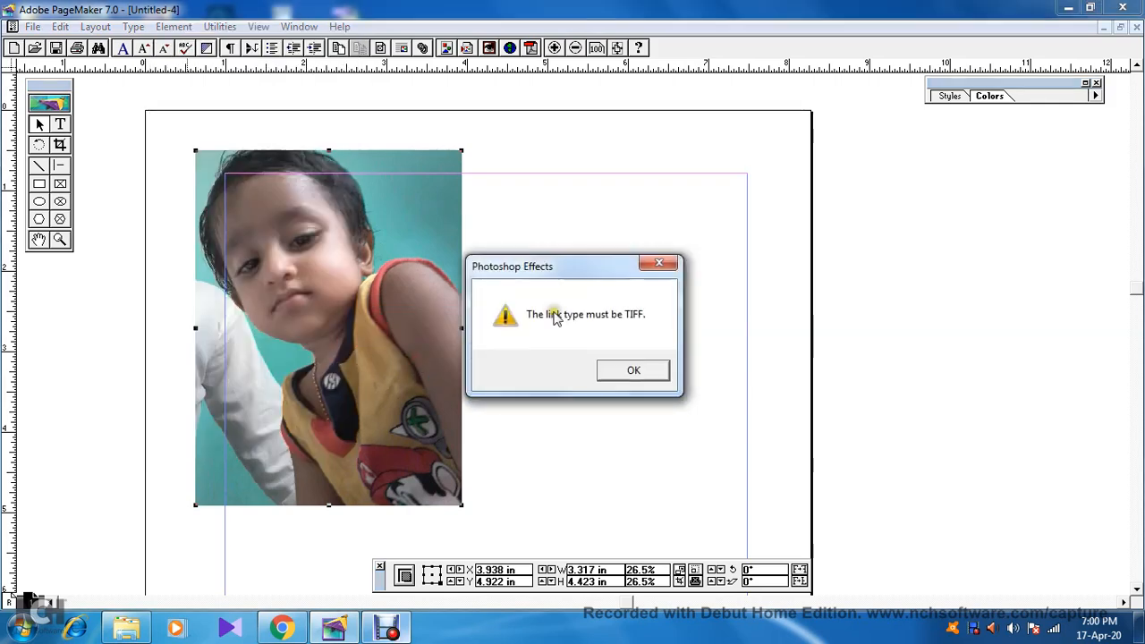
pyautogui.moveTo(580, 276); pyautogui.dragTo(552, 281)
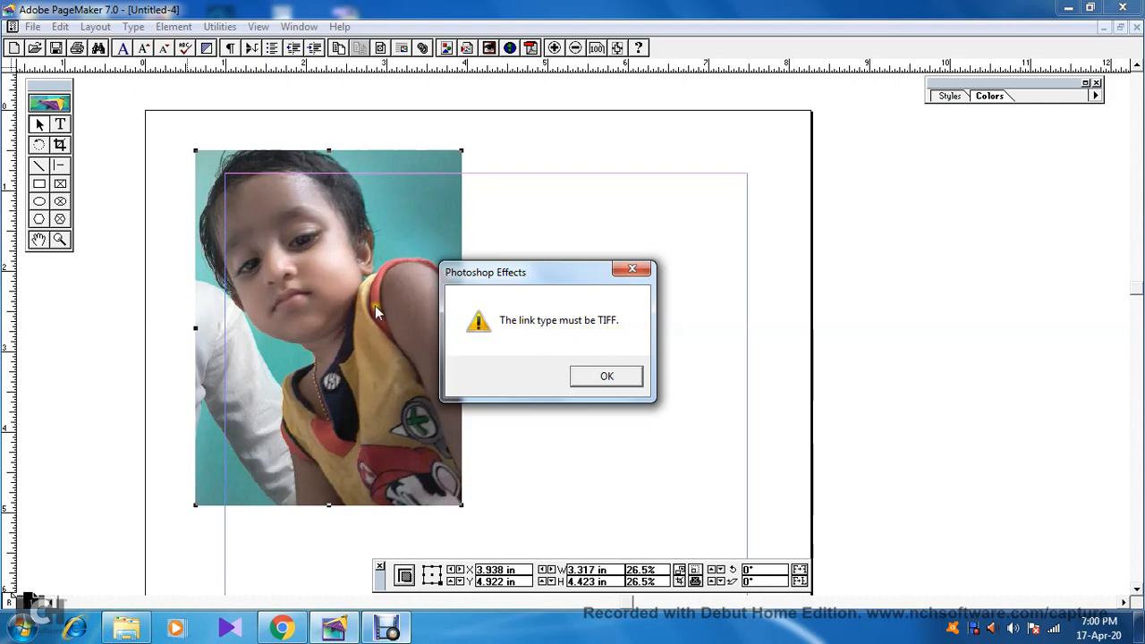
pyautogui.moveTo(541, 276); pyautogui.dragTo(572, 263)
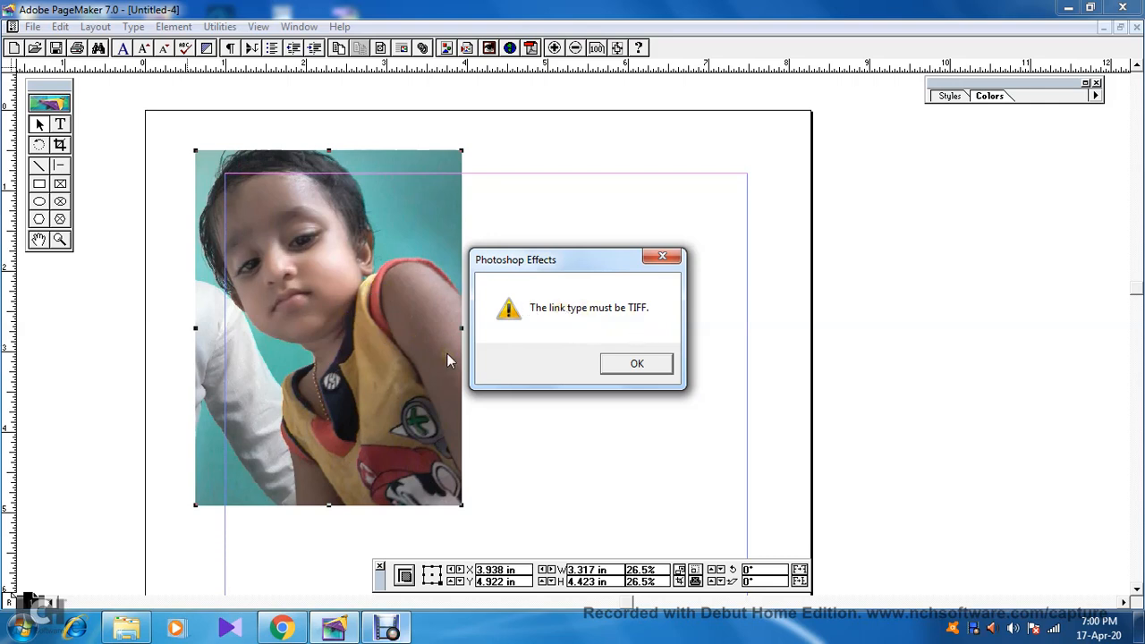
pyautogui.click(633, 365)
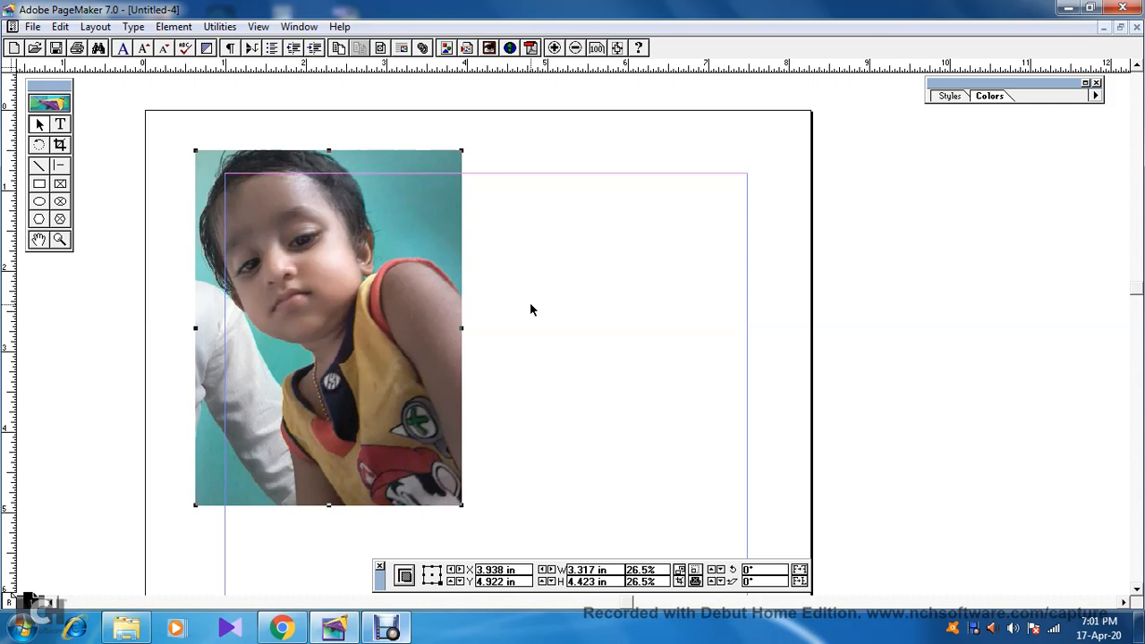
pyautogui.press('Delete')
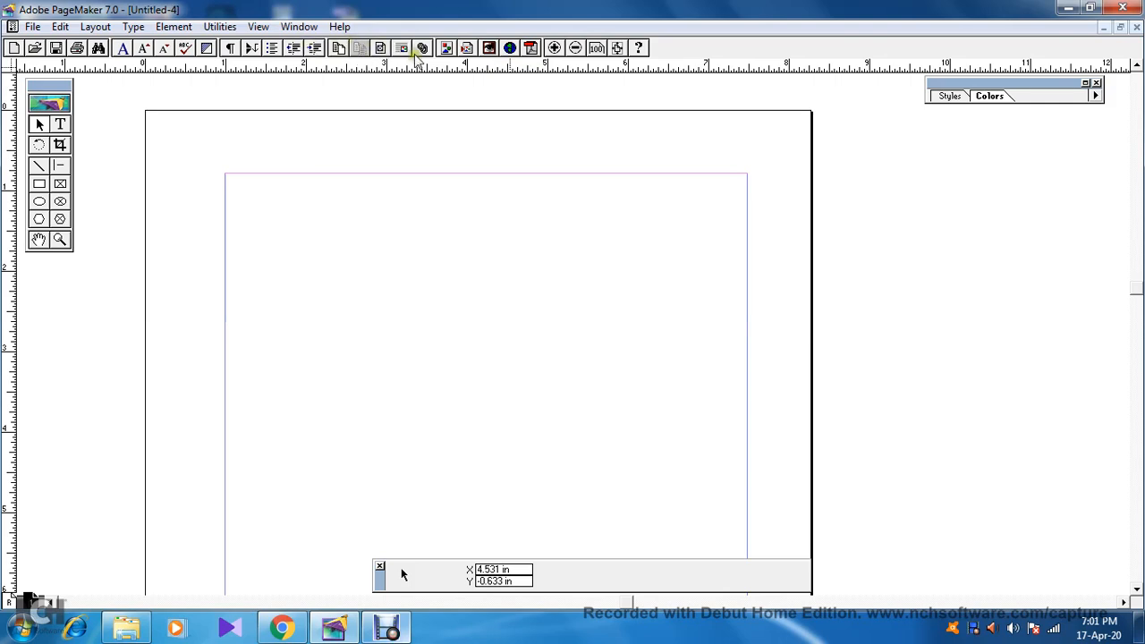
# Hide the toolbar with the Show/Hide ToolBar plug-in.
pyautogui.click(219, 27)
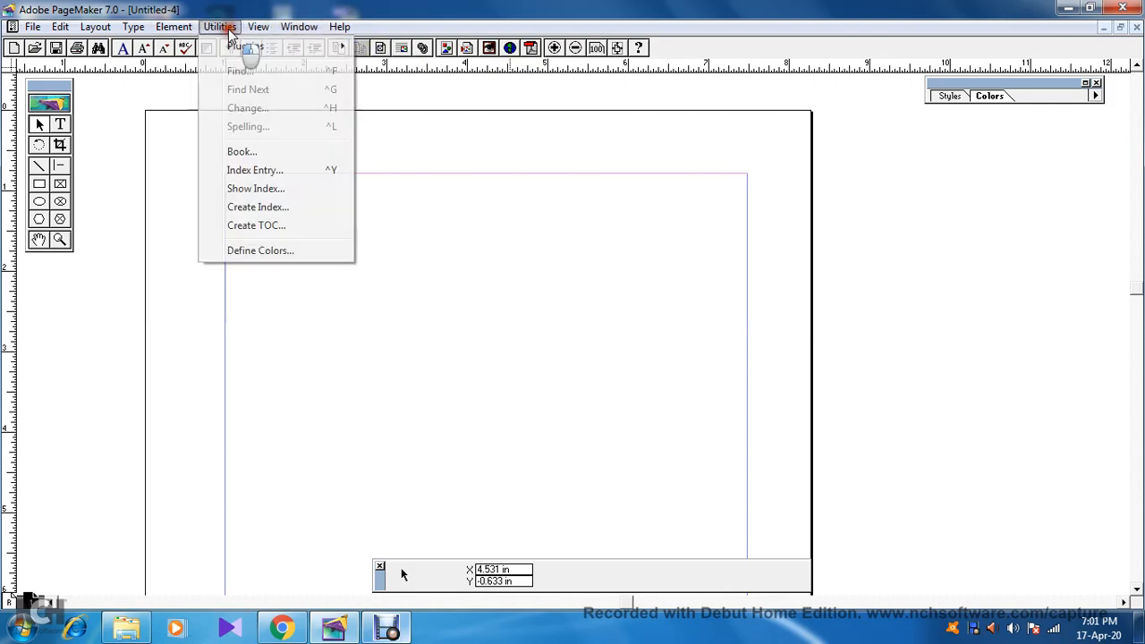
pyautogui.moveTo(248, 49)
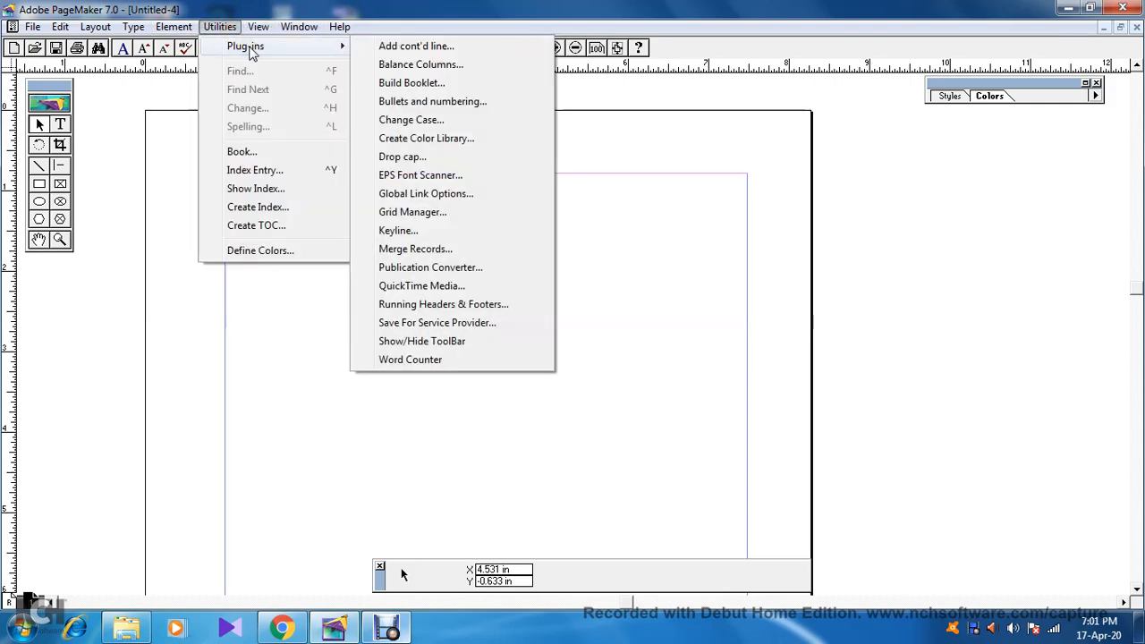
pyautogui.click(437, 344)
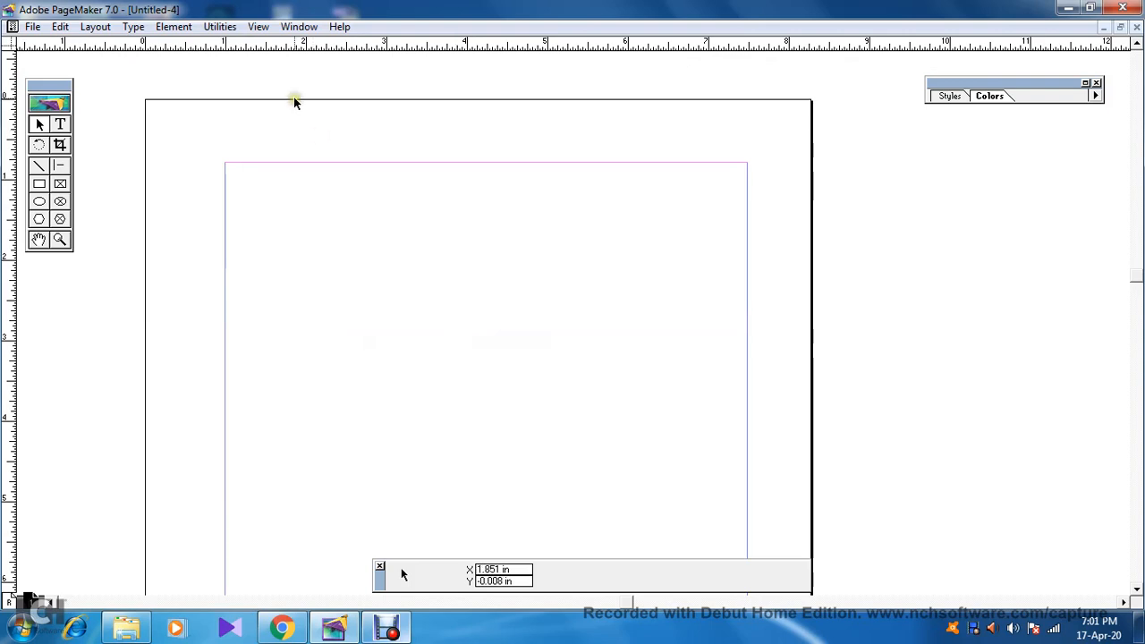
# Show the toolbar again with the Show/Hide ToolBar plug-in and launch Adobe Photoshop.
pyautogui.click(218, 28)
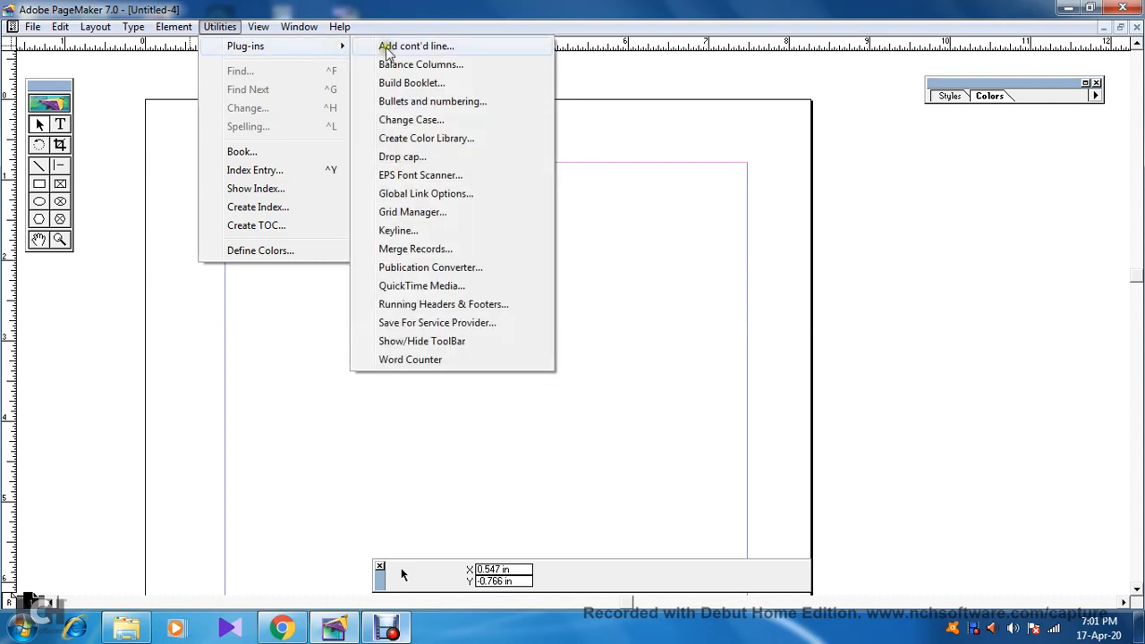
pyautogui.click(466, 344)
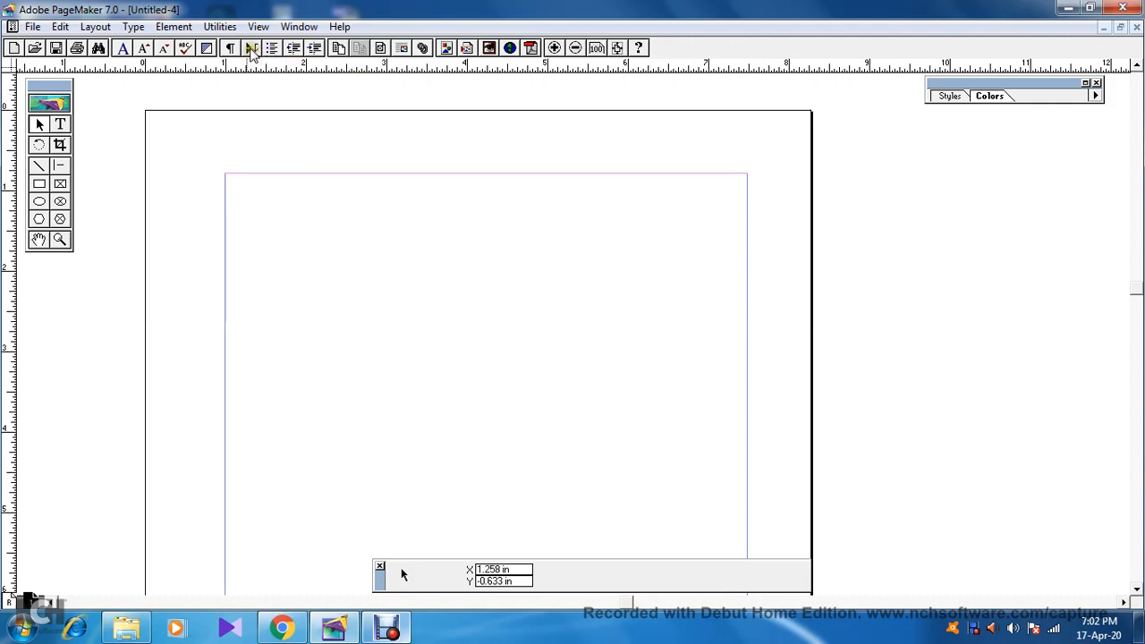
pyautogui.click(496, 53)
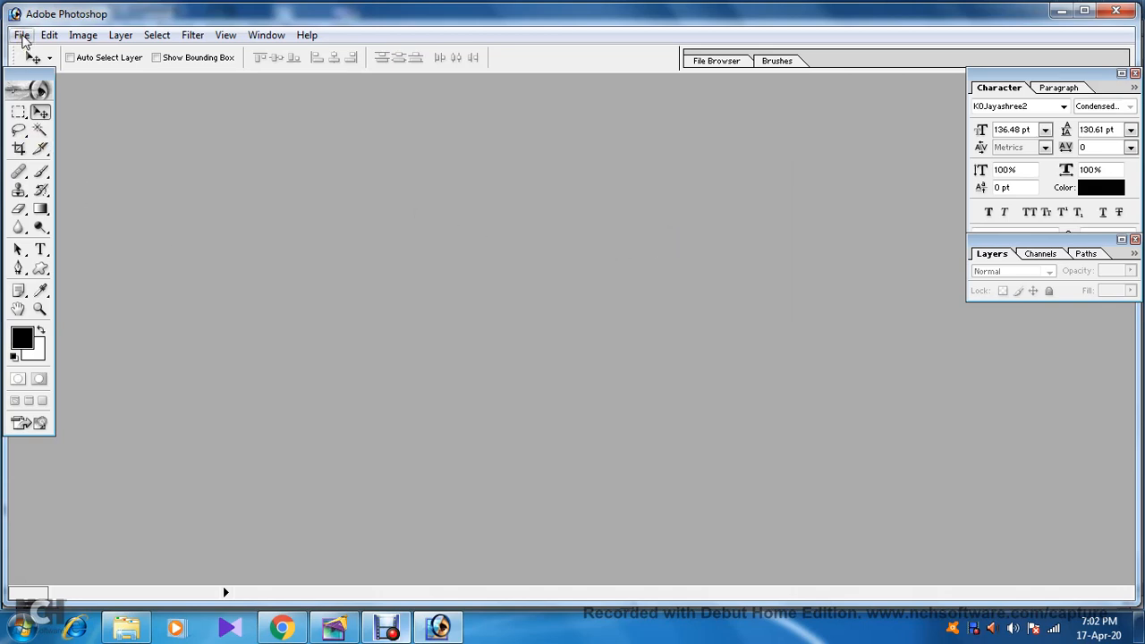
# Open the photo 20160310_103435 from New folder (3) on the Desktop and move its window clear of the toolbox.
pyautogui.click(22, 37)
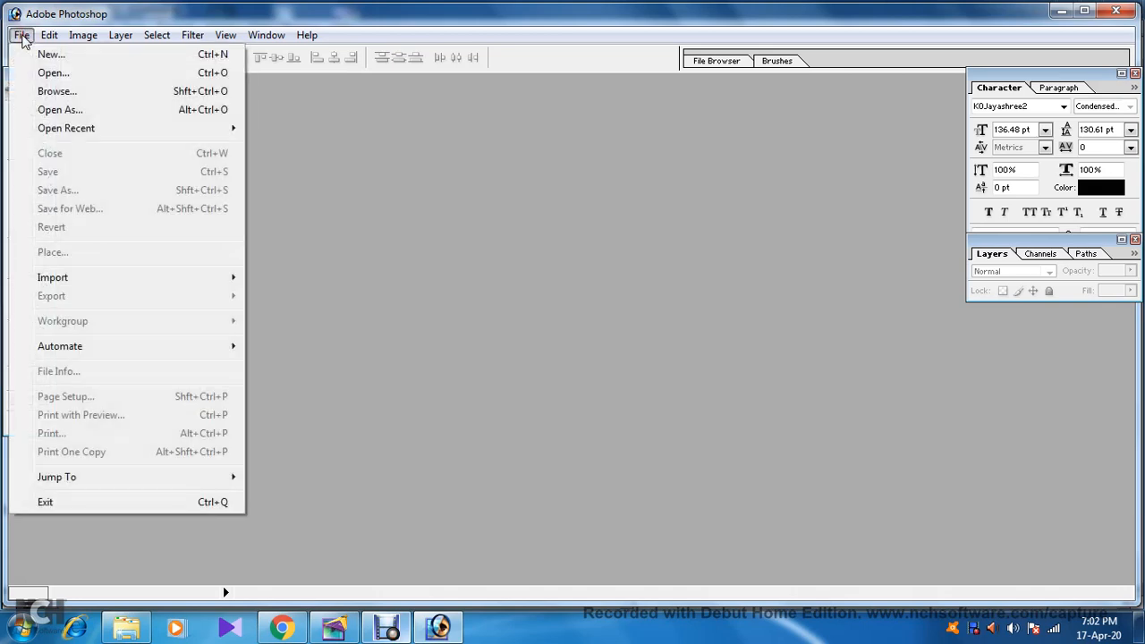
pyautogui.click(42, 75)
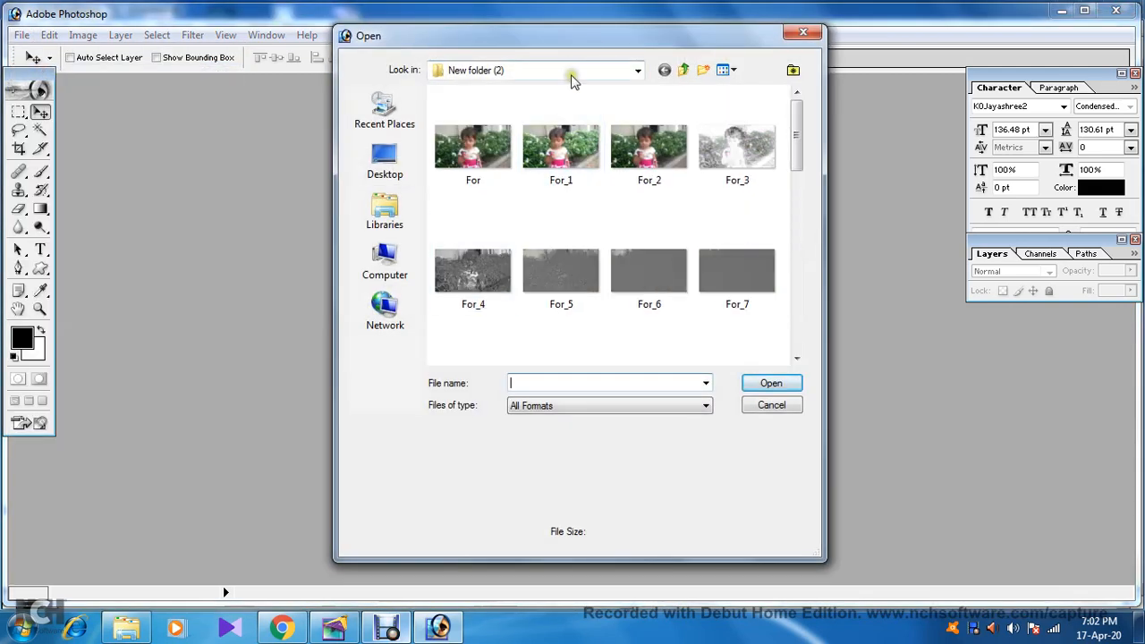
pyautogui.click(636, 71)
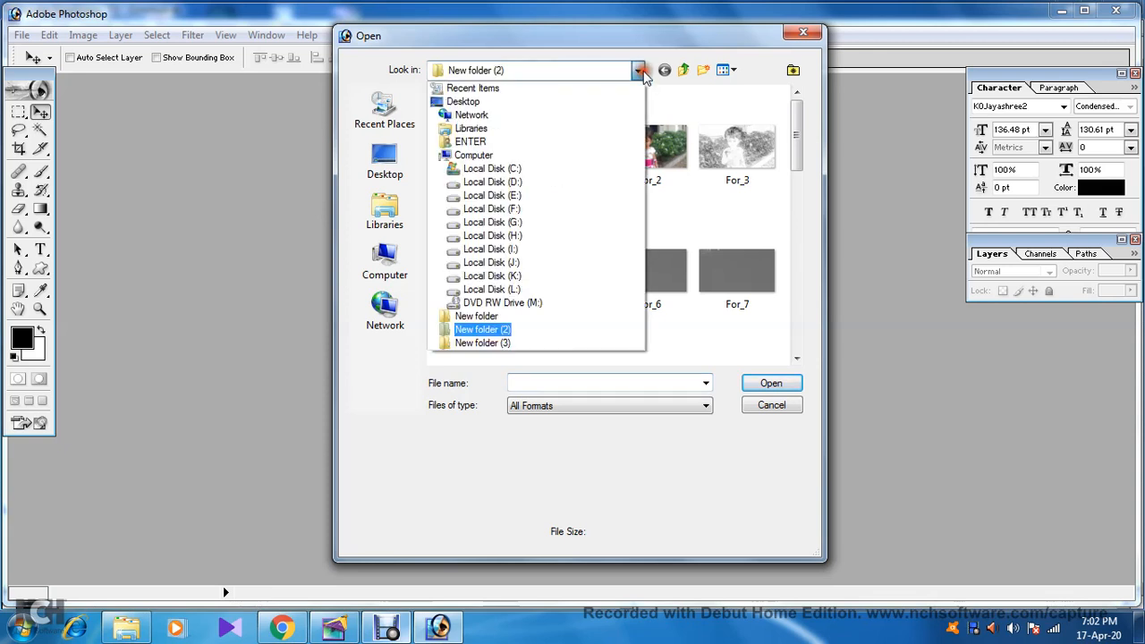
pyautogui.click(478, 104)
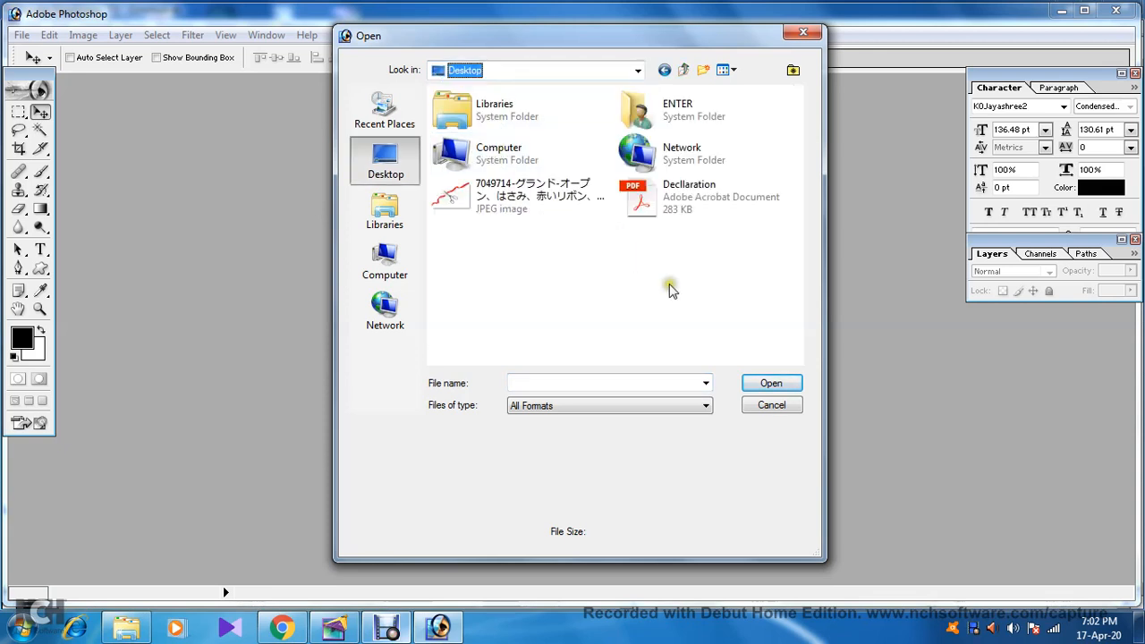
pyautogui.click(796, 358)
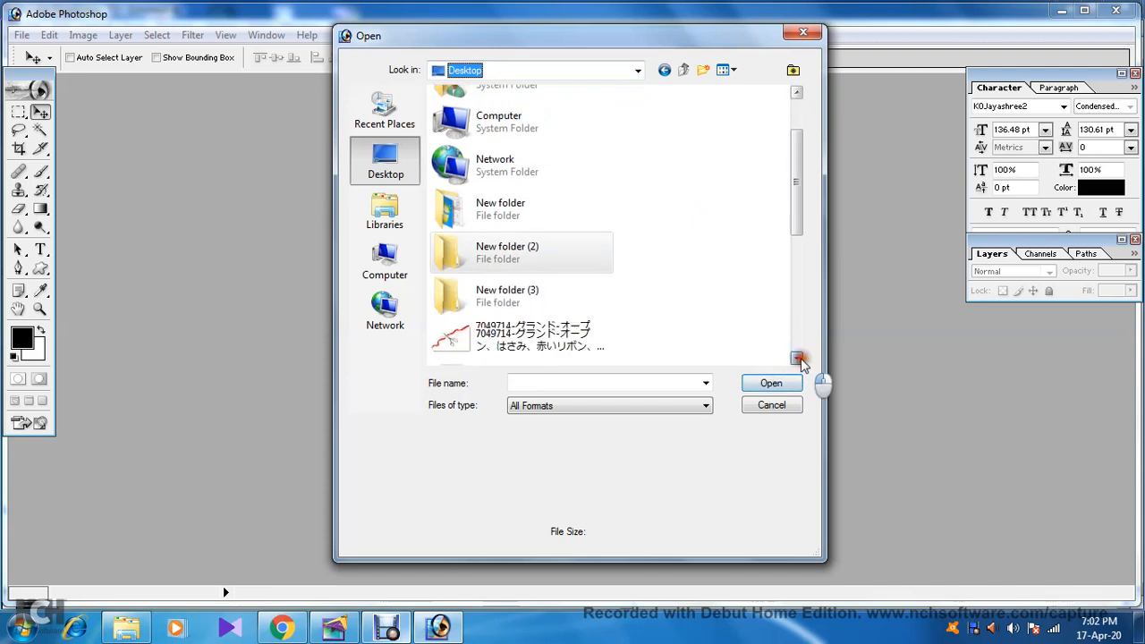
pyautogui.doubleClick(503, 296)
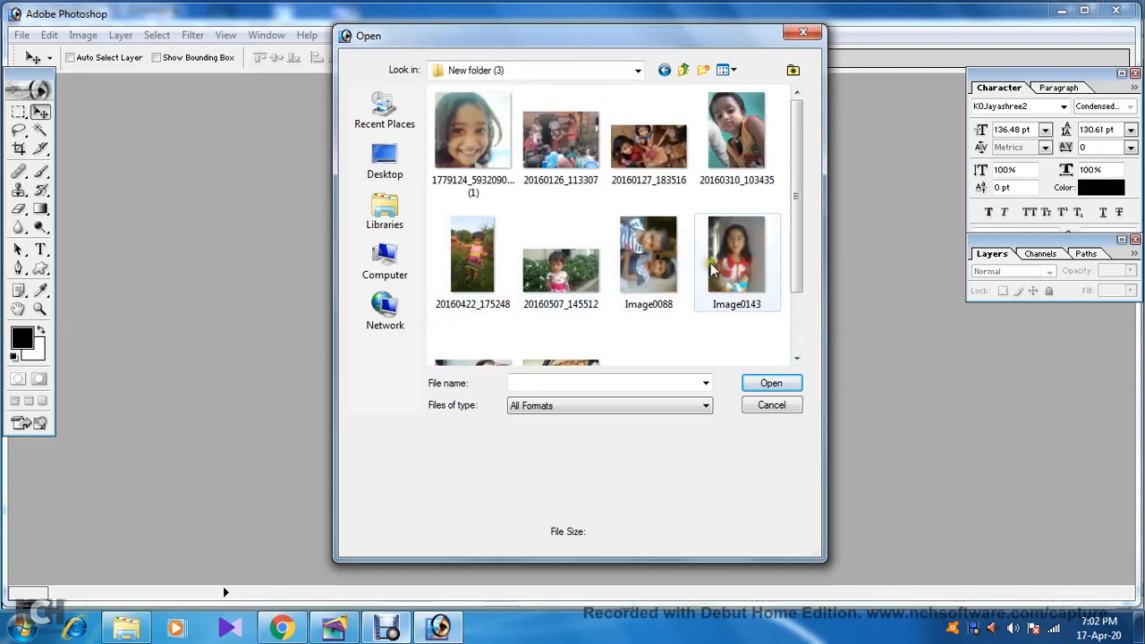
pyautogui.click(739, 139)
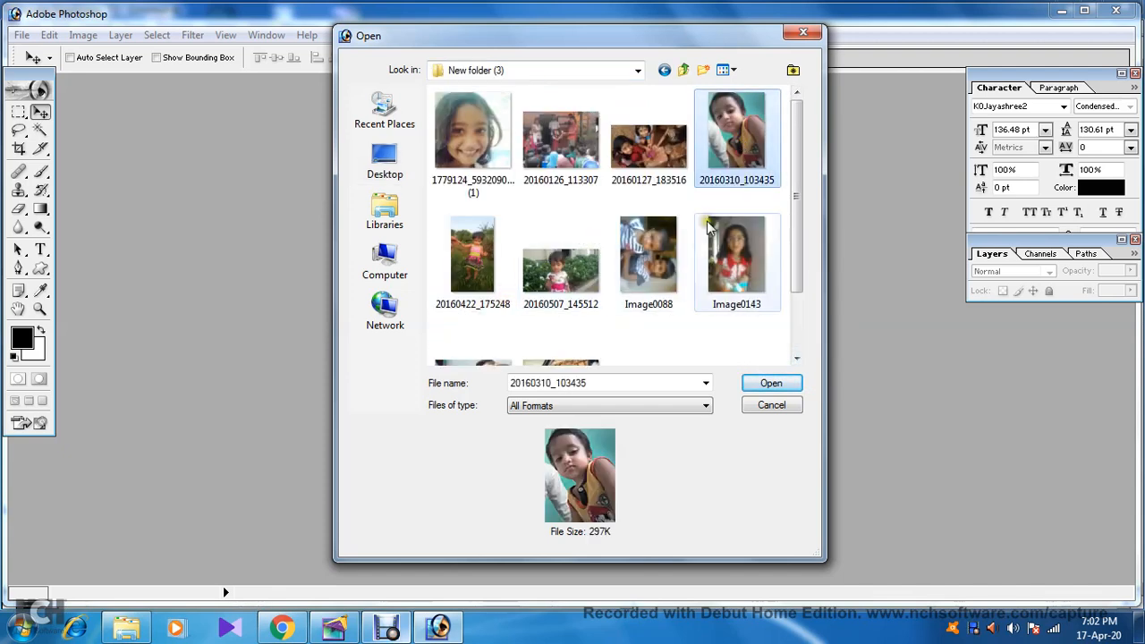
pyautogui.click(767, 384)
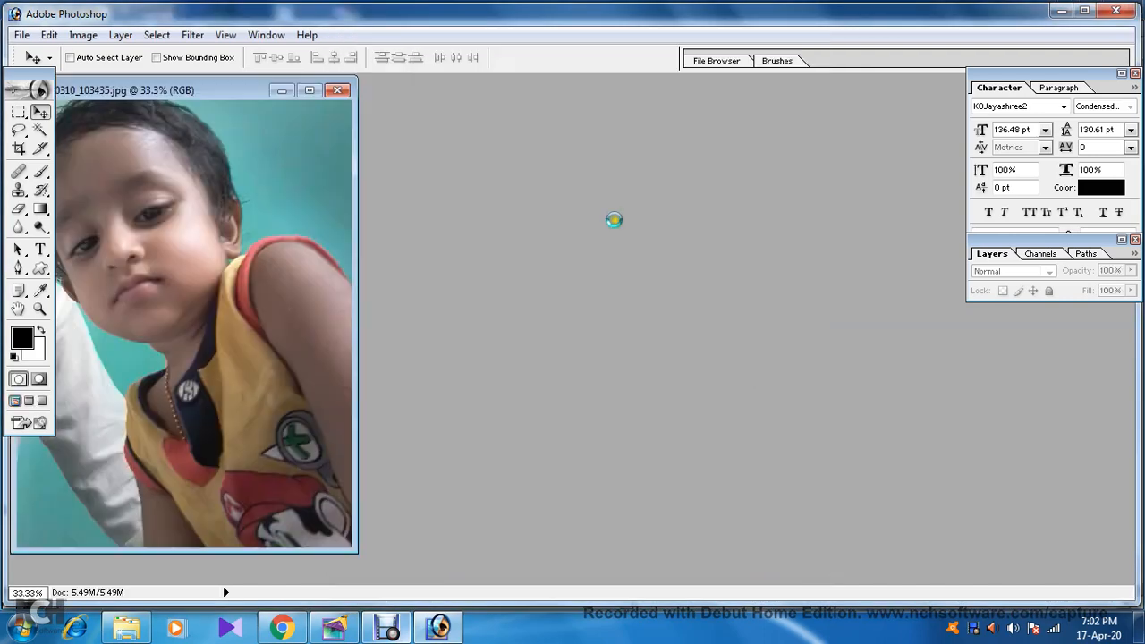
pyautogui.moveTo(225, 87); pyautogui.dragTo(406, 86)
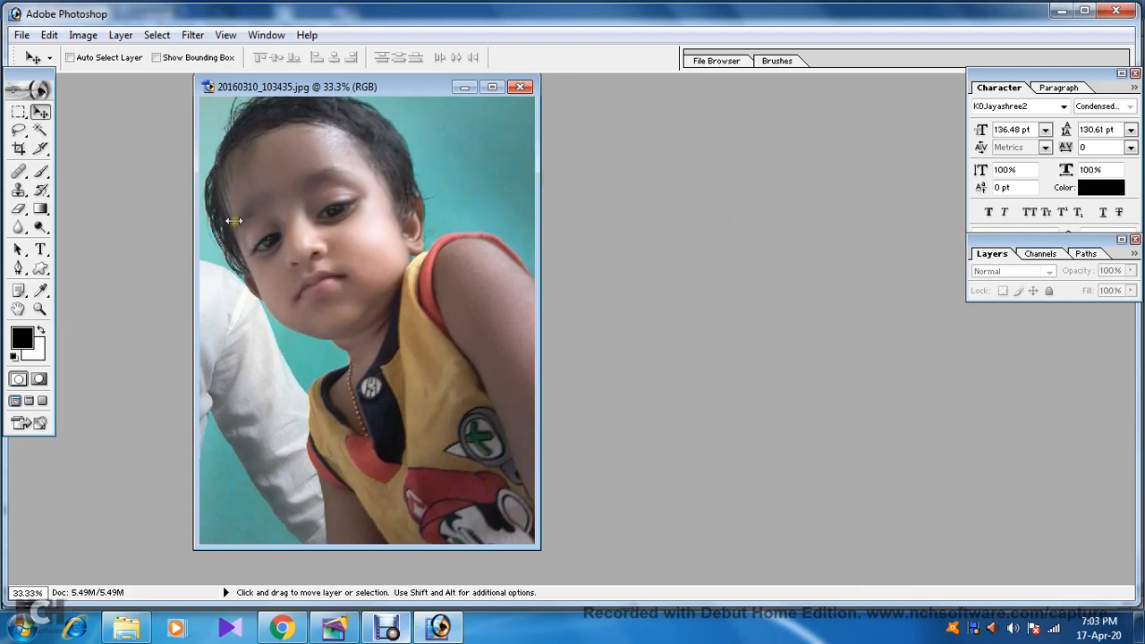
# Save the photo in TIFF format as Thoolika.tif in New folder (3), and close the image.
pyautogui.click(23, 37)
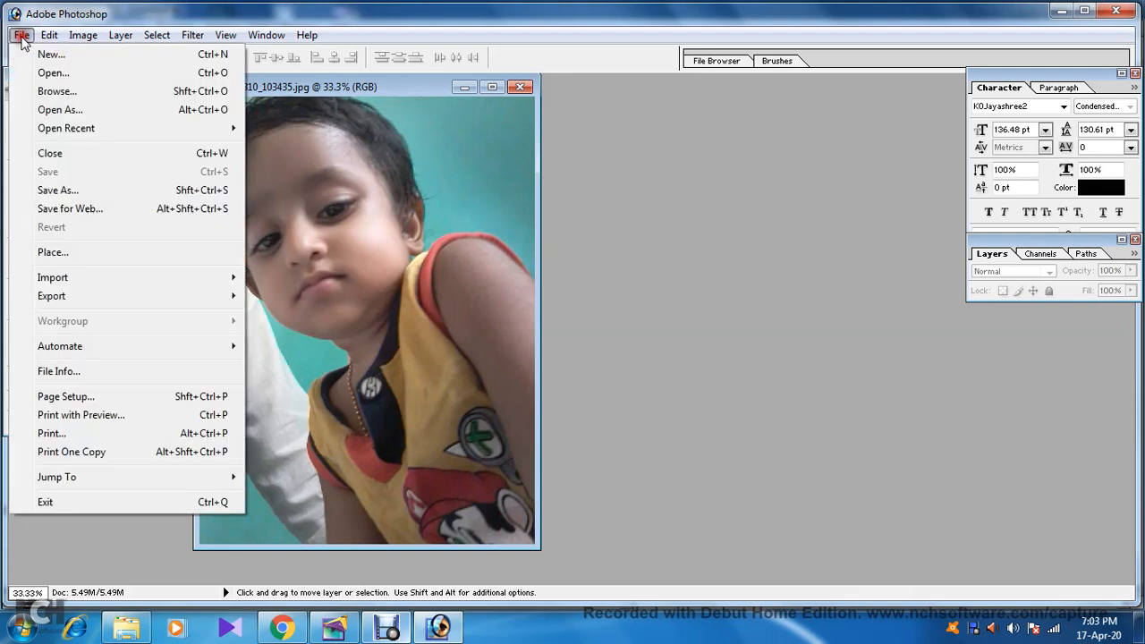
pyautogui.click(87, 191)
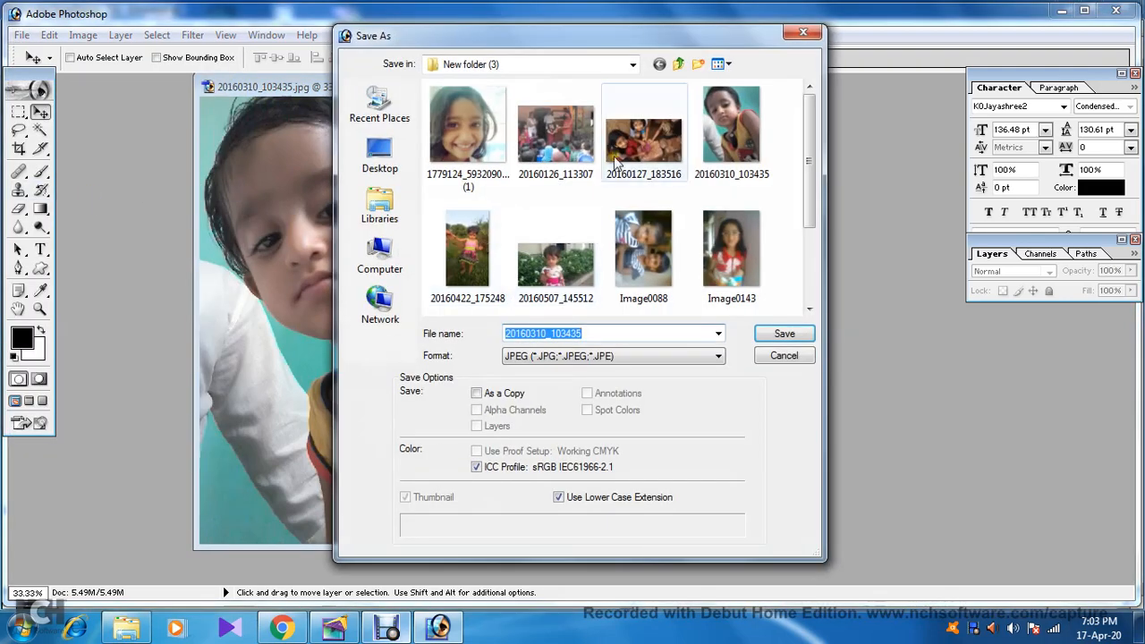
pyautogui.moveTo(626, 46); pyautogui.dragTo(738, 46)
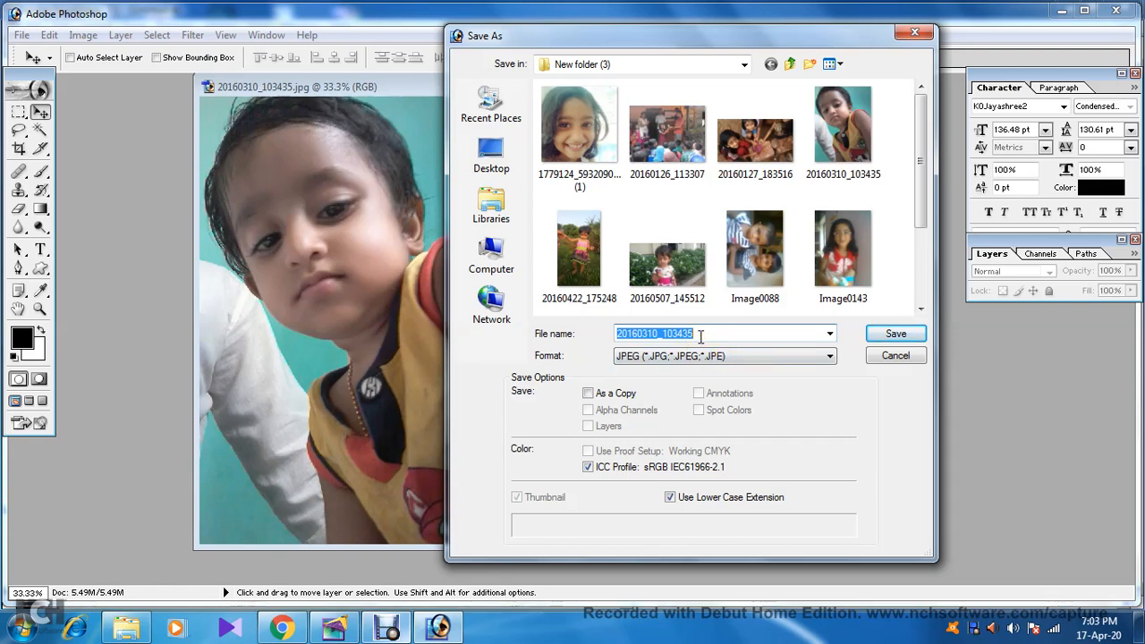
pyautogui.write('Thooli')
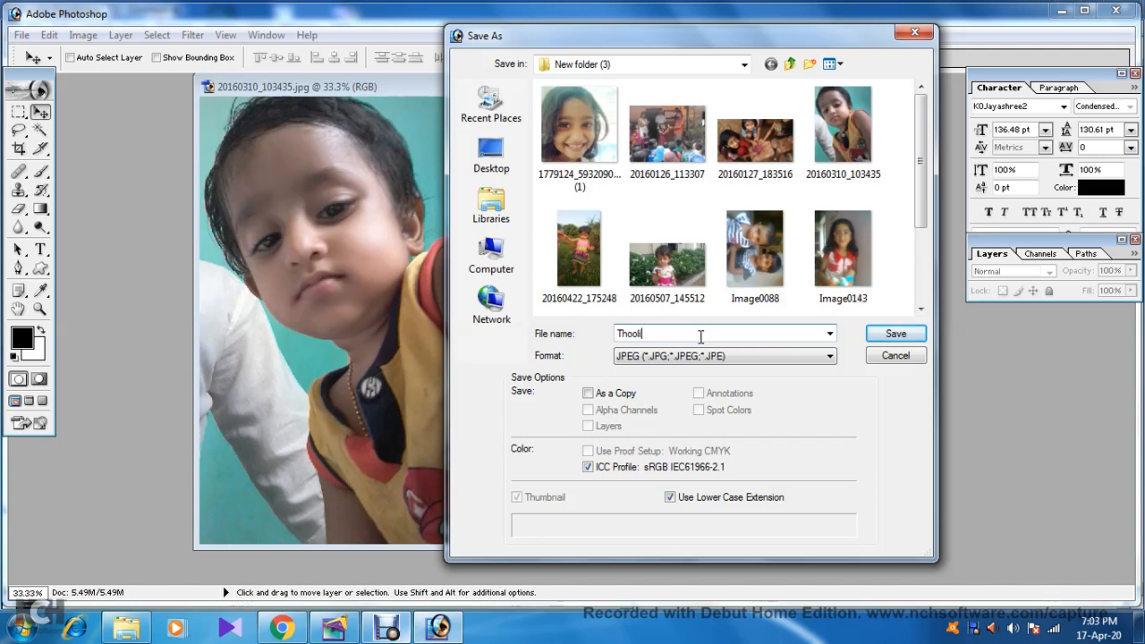
pyautogui.write('ka')
pyautogui.click(793, 357)
pyautogui.click(826, 358)
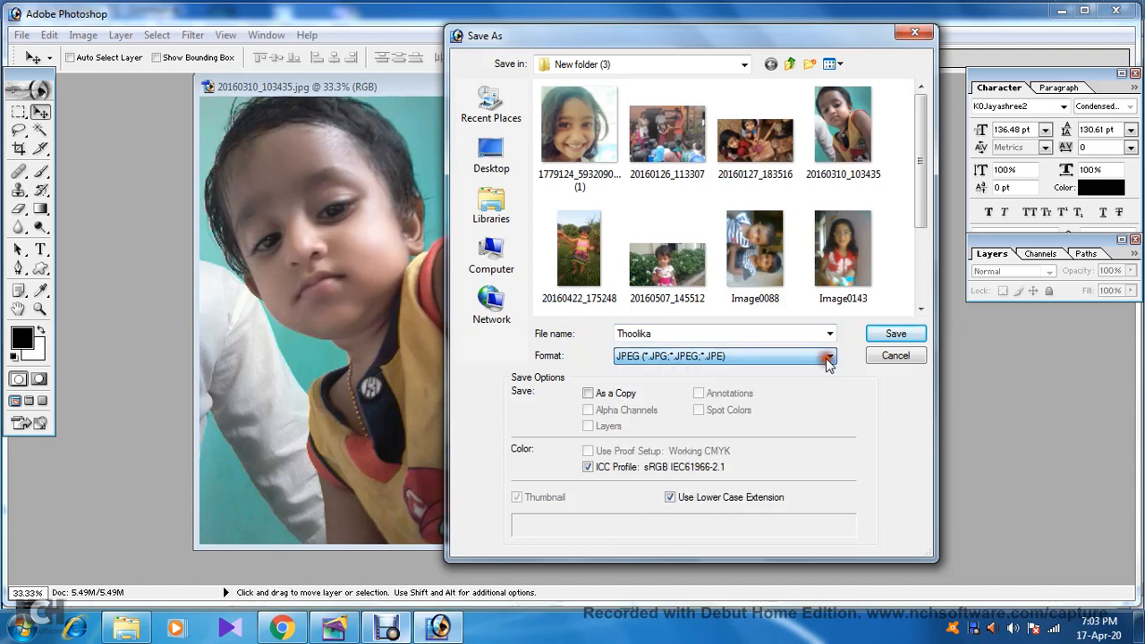
pyautogui.click(832, 356)
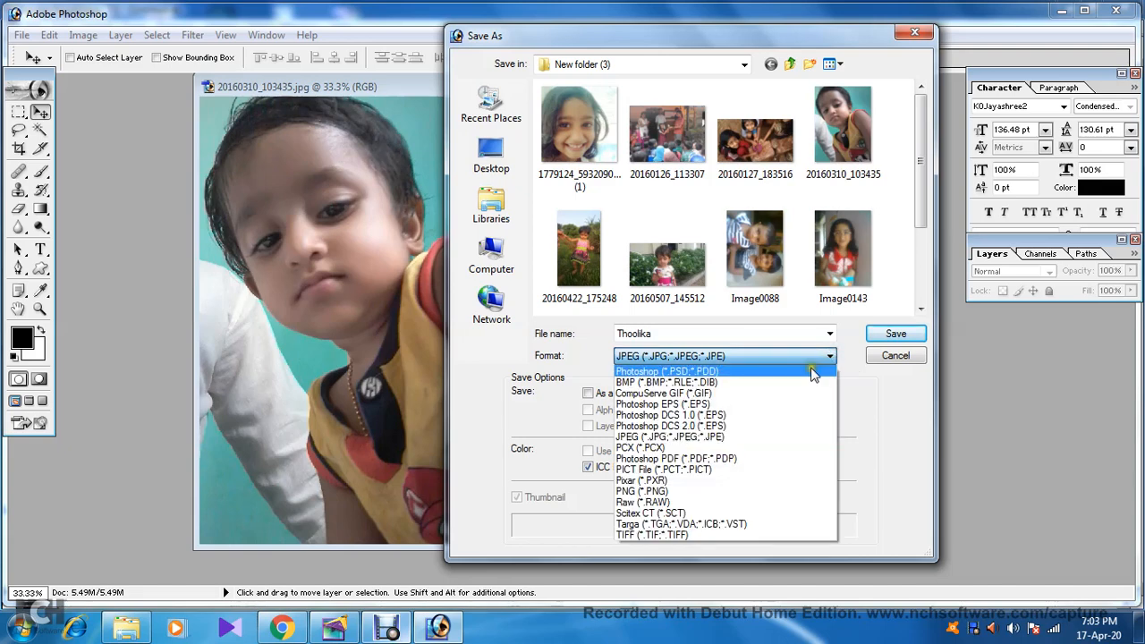
pyautogui.click(680, 535)
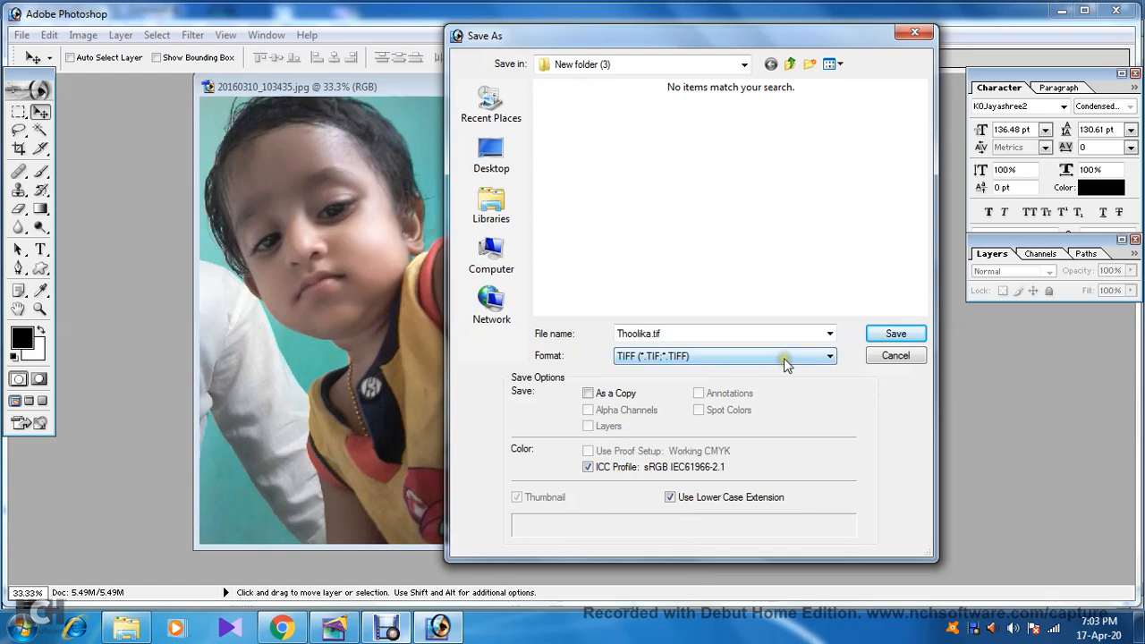
pyautogui.click(896, 334)
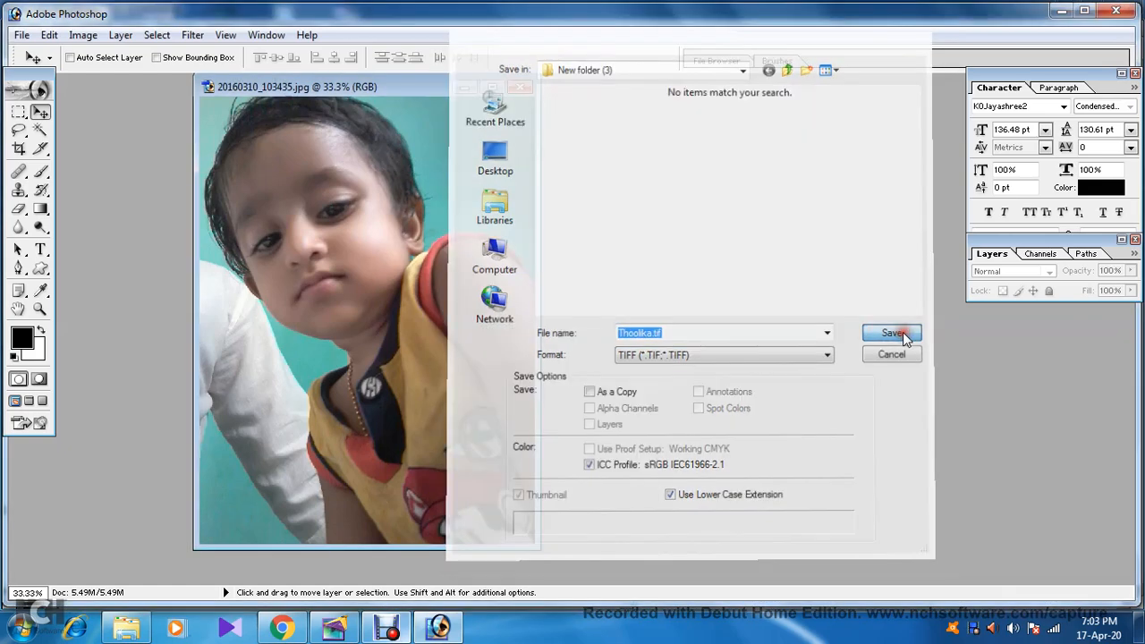
pyautogui.click(681, 177)
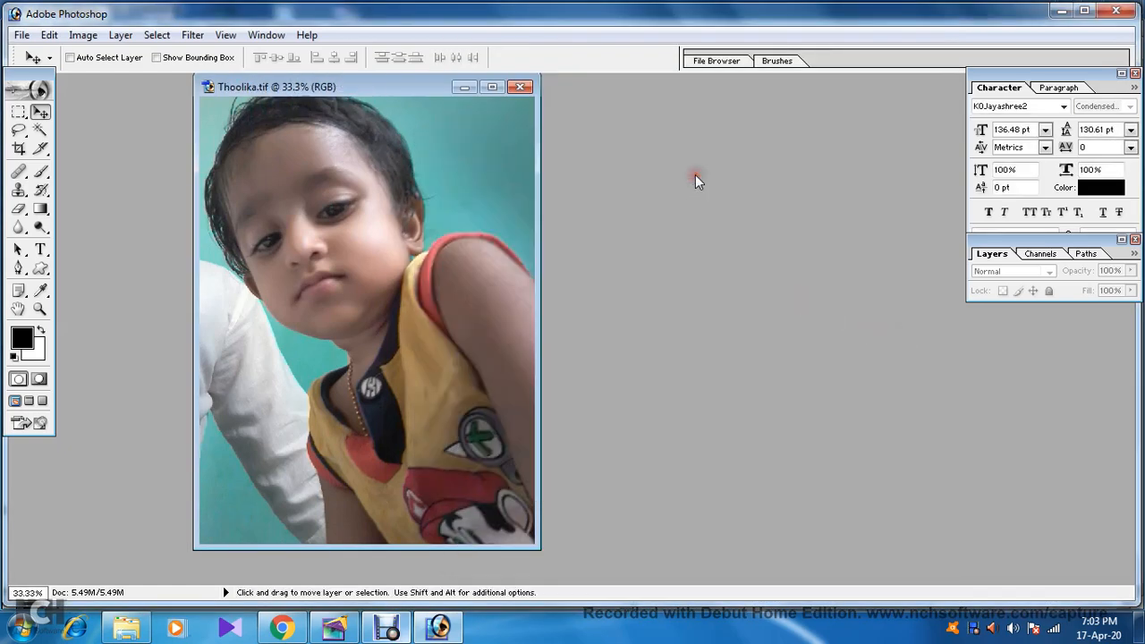
pyautogui.click(520, 87)
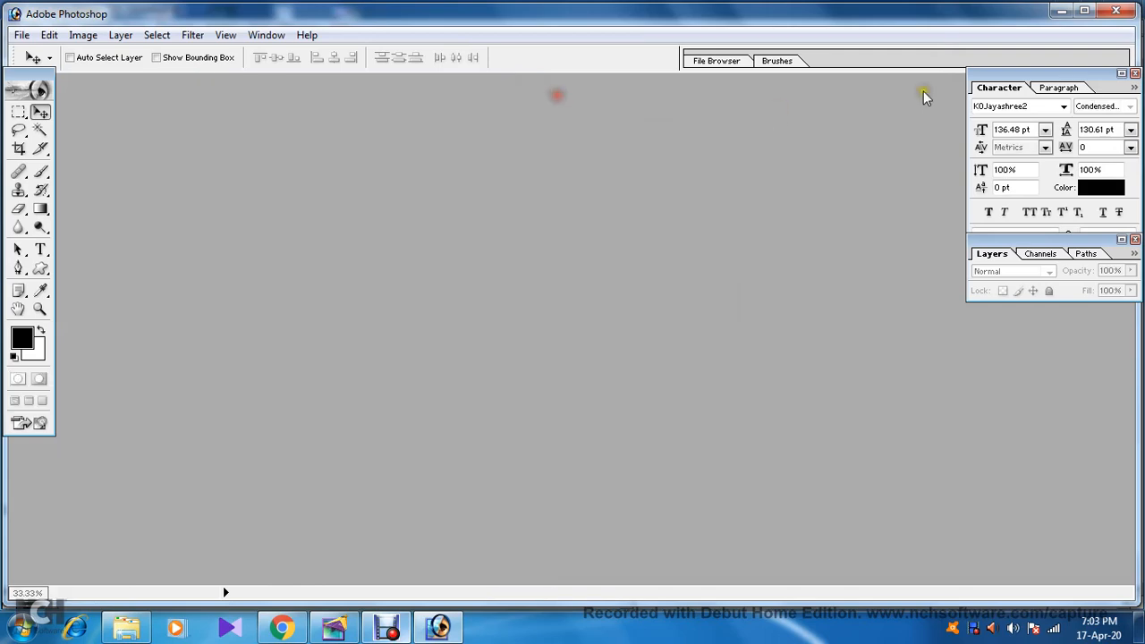
# Switch back to PageMaker and import Thoolika.tif from New folder (3) for placing, including a complete copy in the publication.
pyautogui.click(1061, 10)
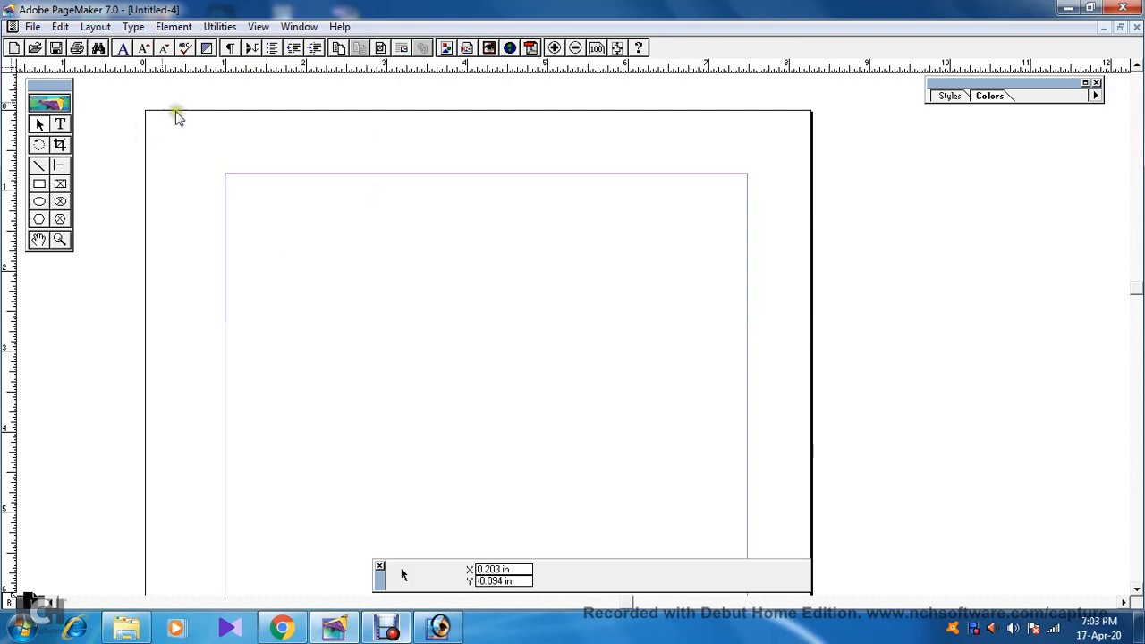
pyautogui.click(32, 26)
pyautogui.click(54, 187)
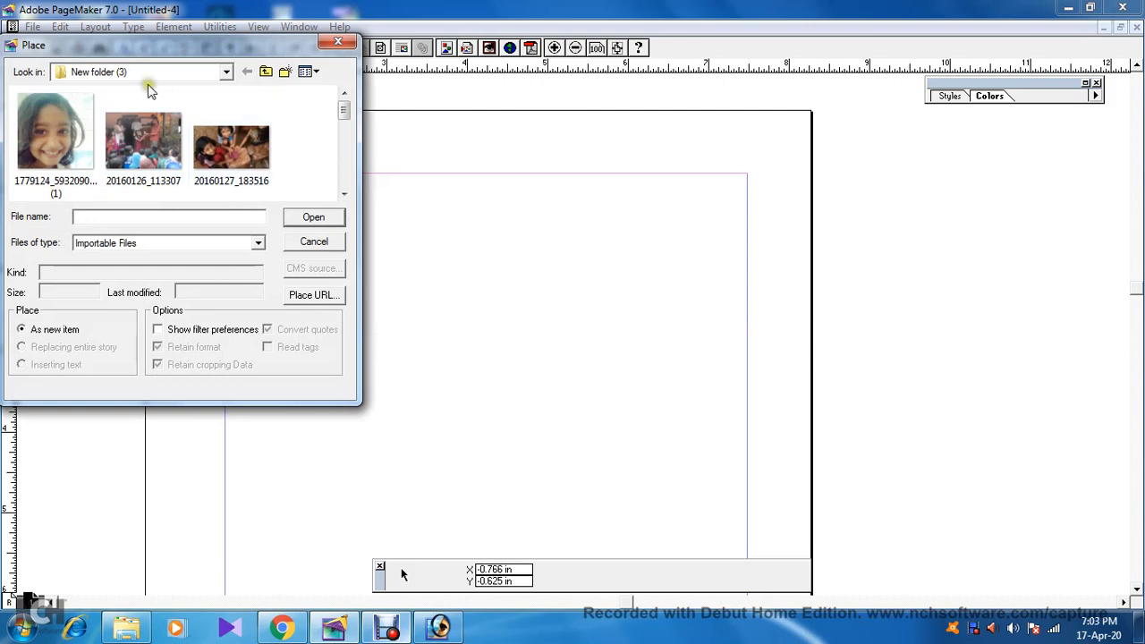
pyautogui.click(344, 195)
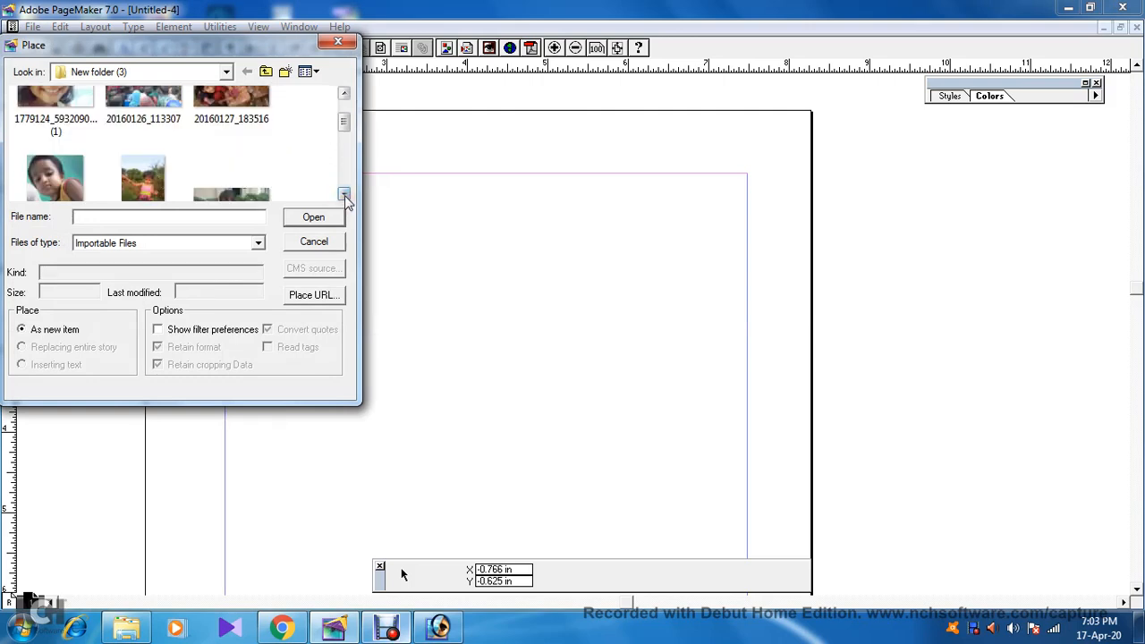
pyautogui.click(345, 195)
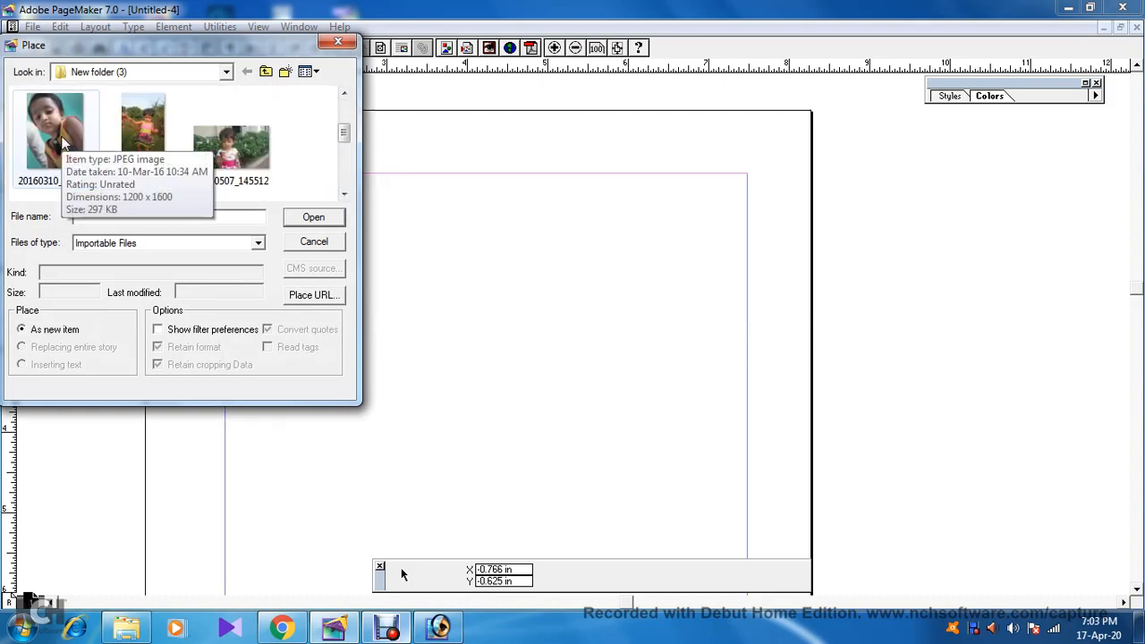
pyautogui.click(345, 195)
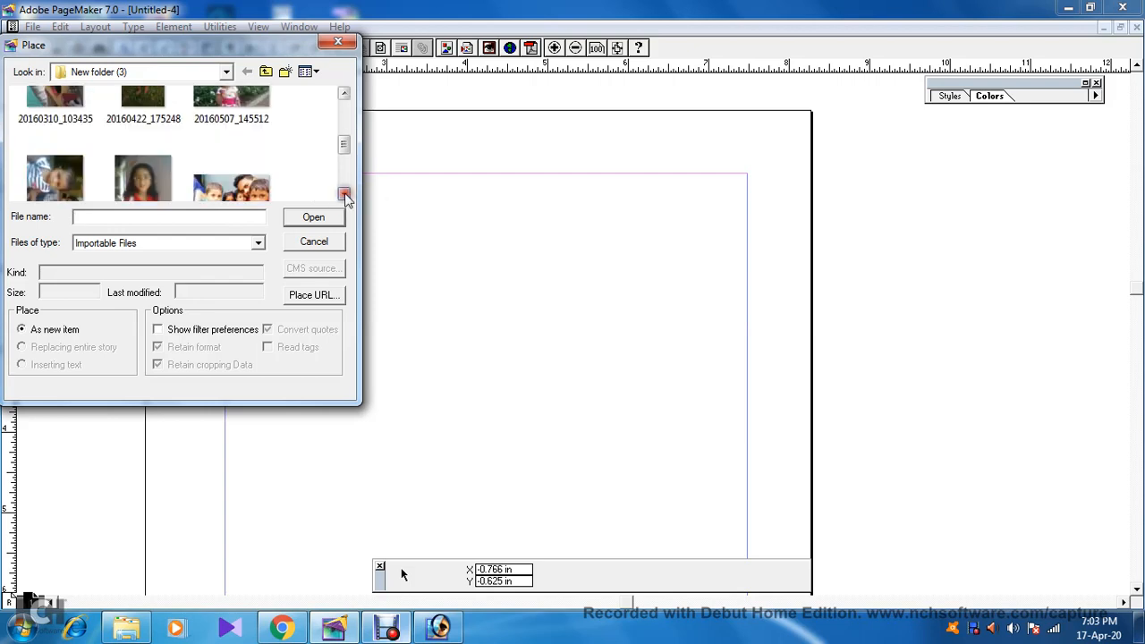
pyautogui.click(344, 195)
pyautogui.click(344, 195)
pyautogui.click(345, 195)
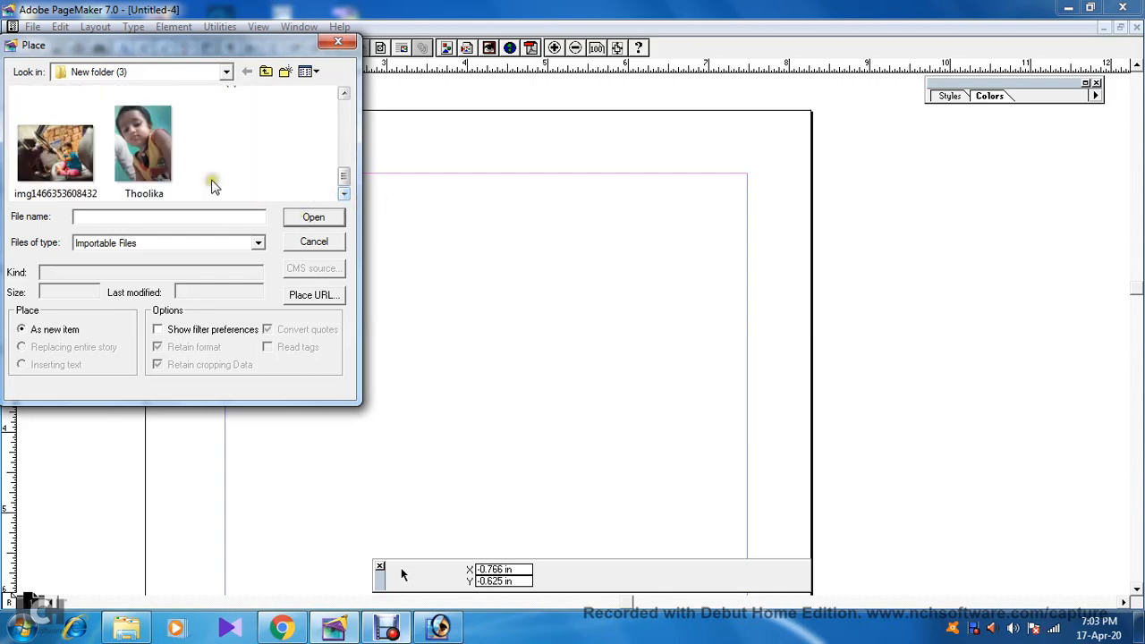
pyautogui.click(143, 150)
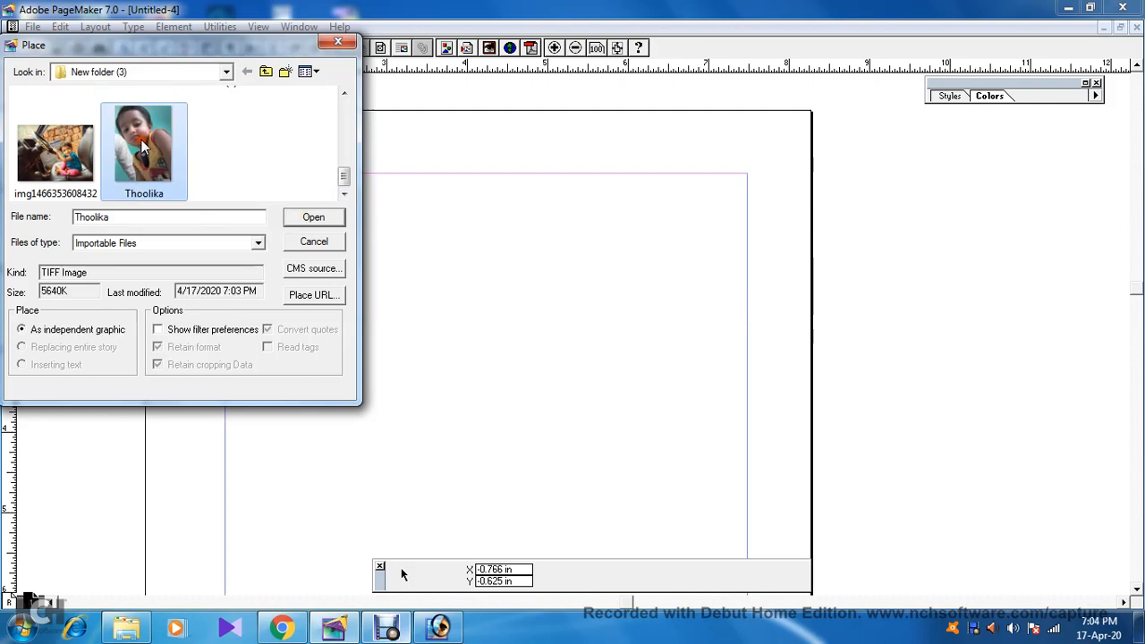
pyautogui.click(312, 218)
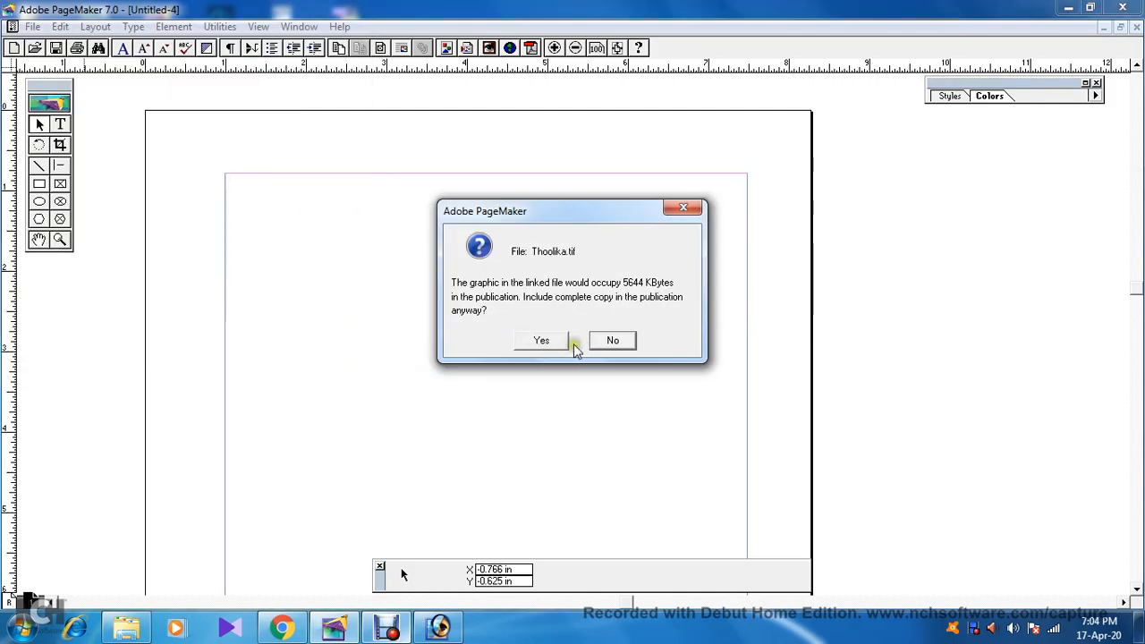
pyautogui.click(541, 341)
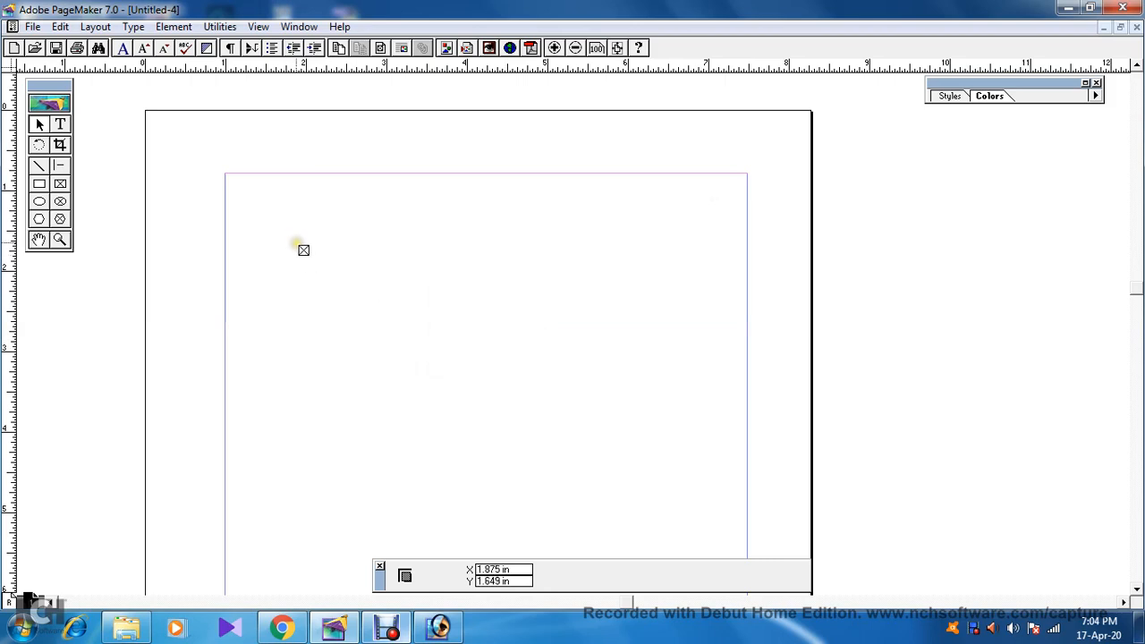
# Place the TIFF photo over the page's top-left margin corner and size it proportionally to about 3.09 in by 4.13 in.
pyautogui.moveTo(277, 210); pyautogui.dragTo(472, 378)
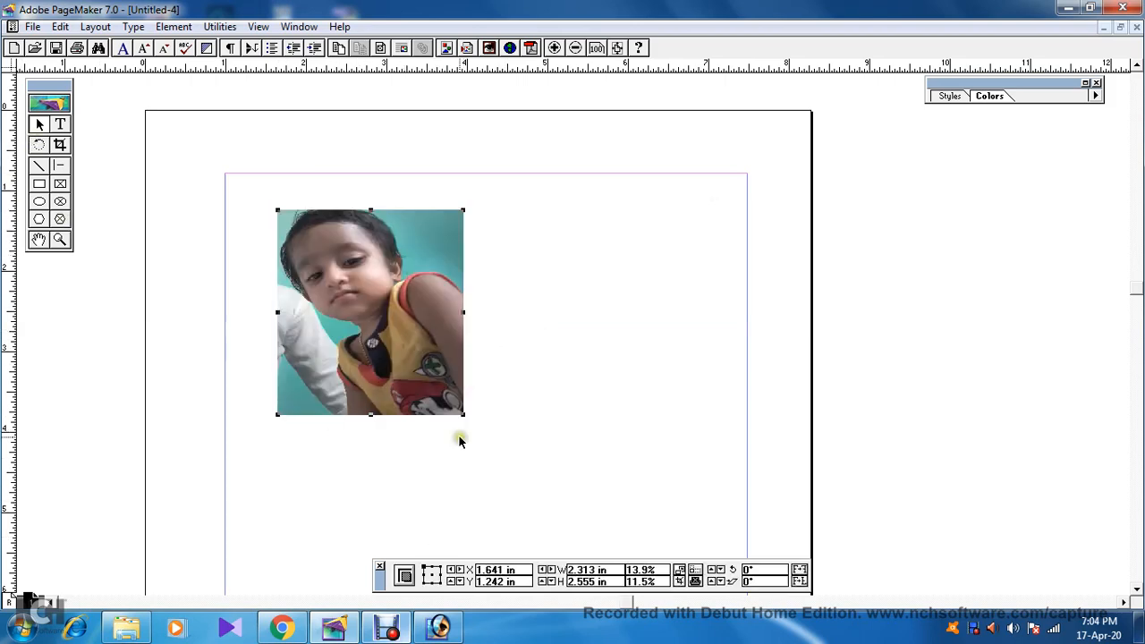
pyautogui.moveTo(462, 416); pyautogui.dragTo(462, 414)
pyautogui.moveTo(363, 354); pyautogui.dragTo(280, 288)
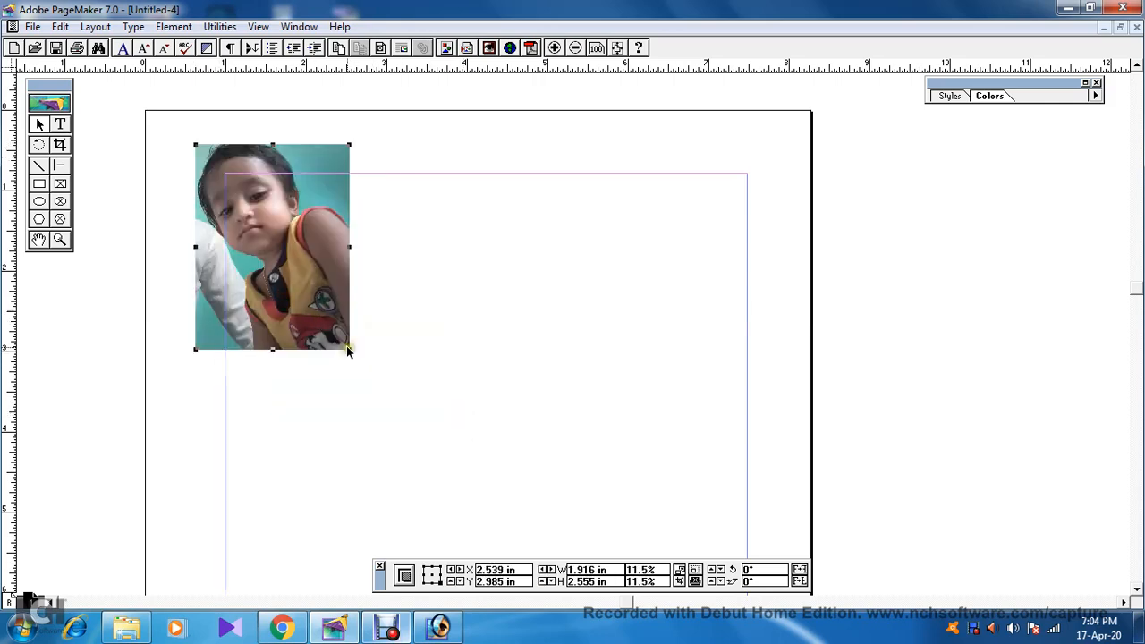
pyautogui.moveTo(353, 357); pyautogui.dragTo(445, 475)
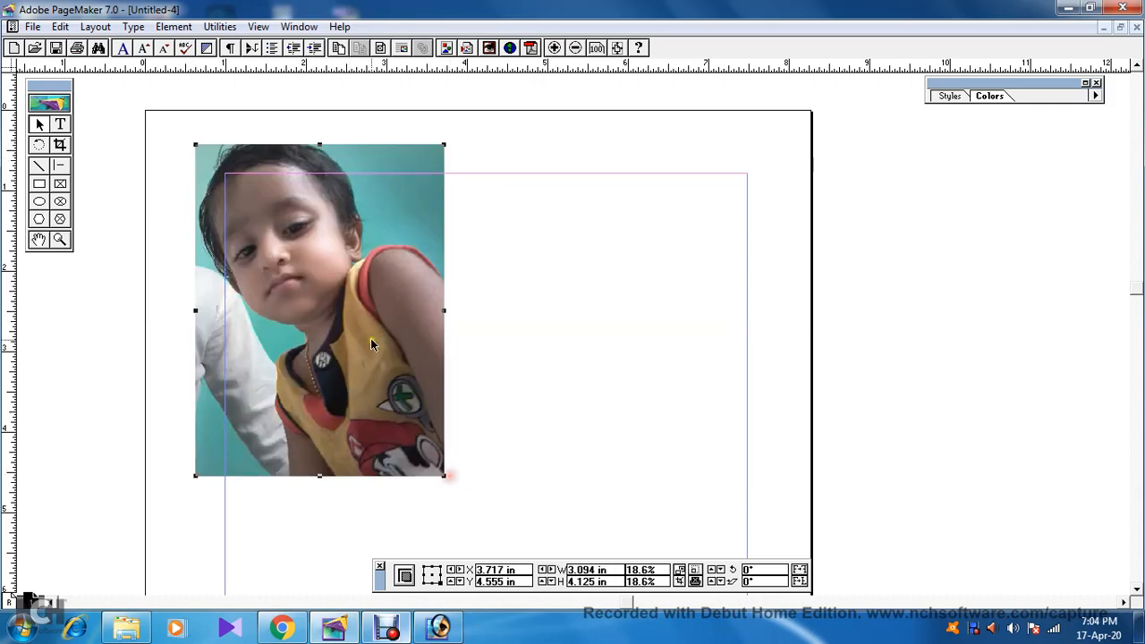
# Start a Photoshop effect on the placed TIFF photo and choose Bas Relief as the effect.
pyautogui.click(173, 26)
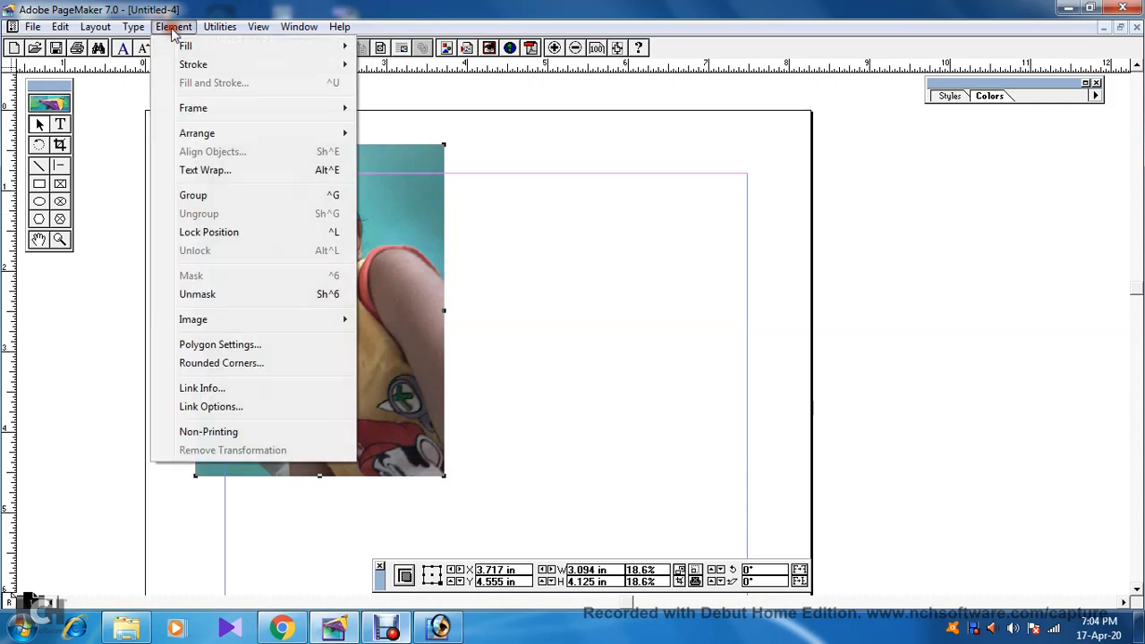
pyautogui.moveTo(194, 319)
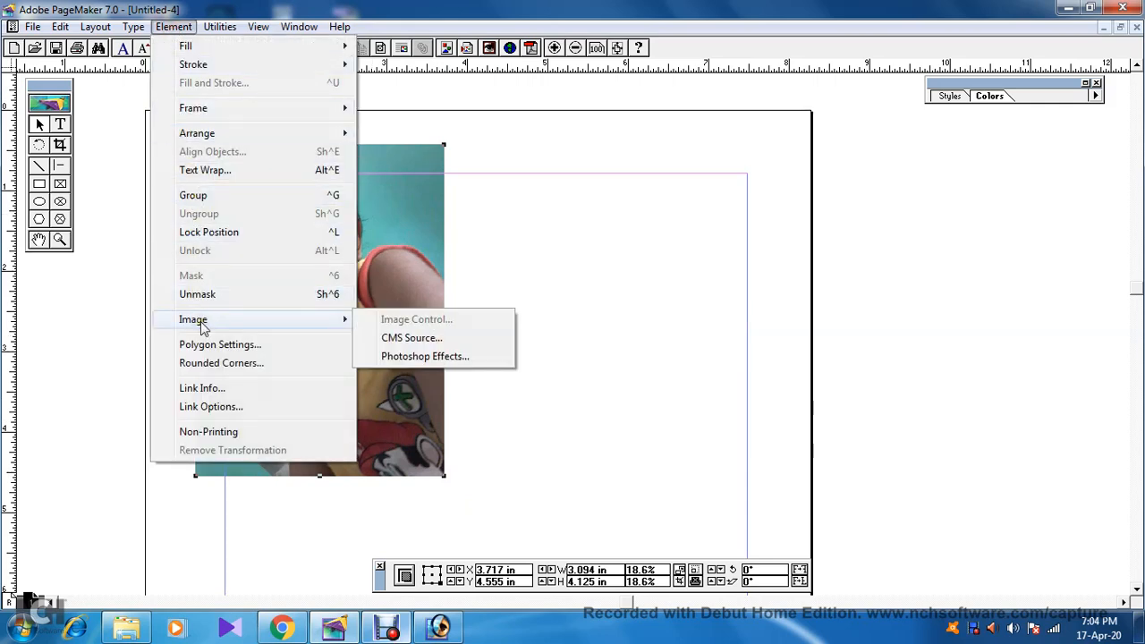
pyautogui.click(450, 358)
pyautogui.moveTo(605, 261); pyautogui.dragTo(660, 228)
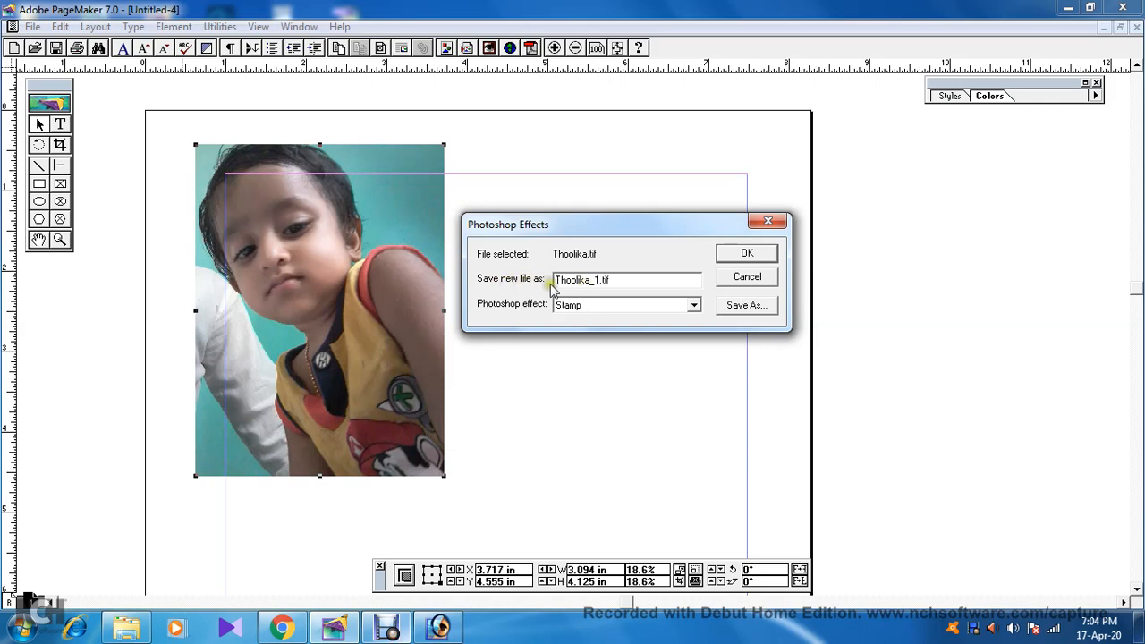
pyautogui.click(695, 306)
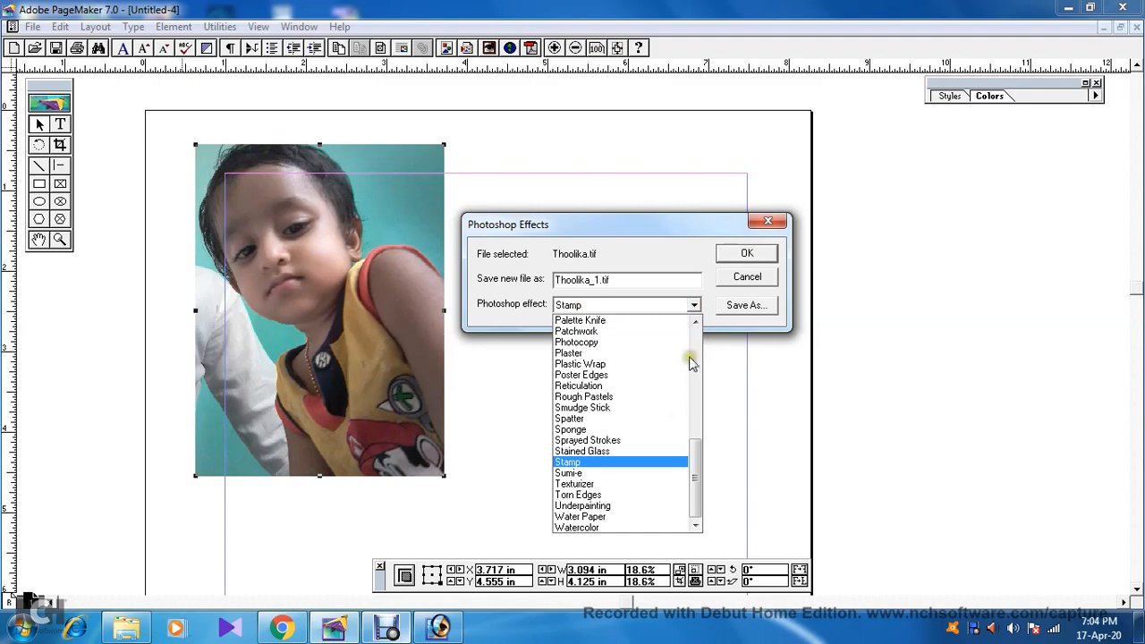
pyautogui.moveTo(696, 486); pyautogui.dragTo(605, 344)
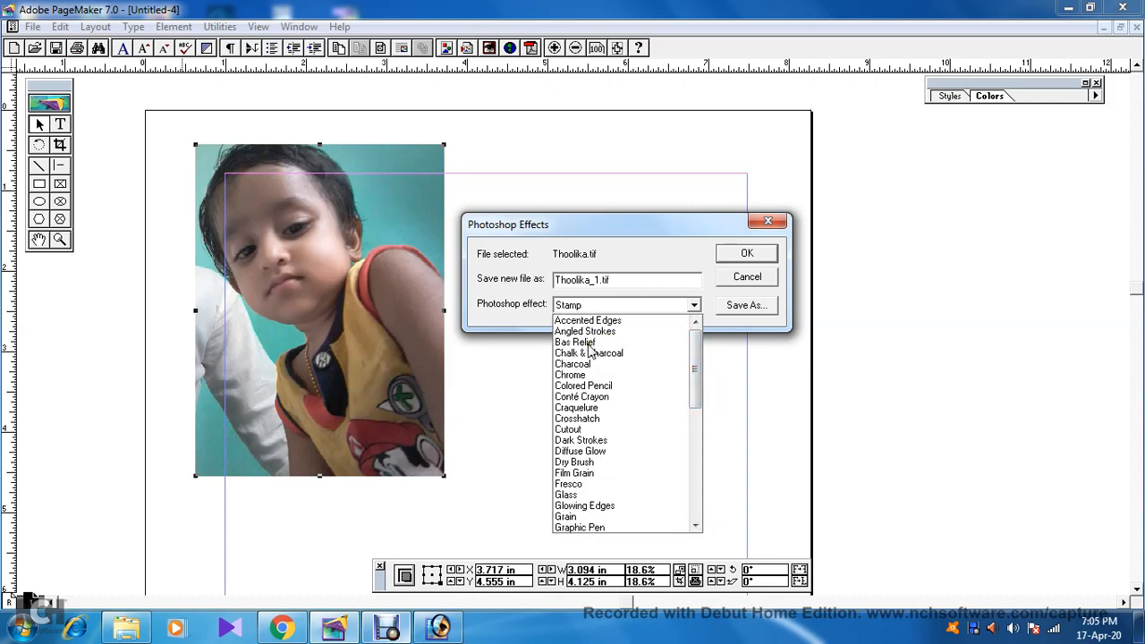
pyautogui.click(588, 343)
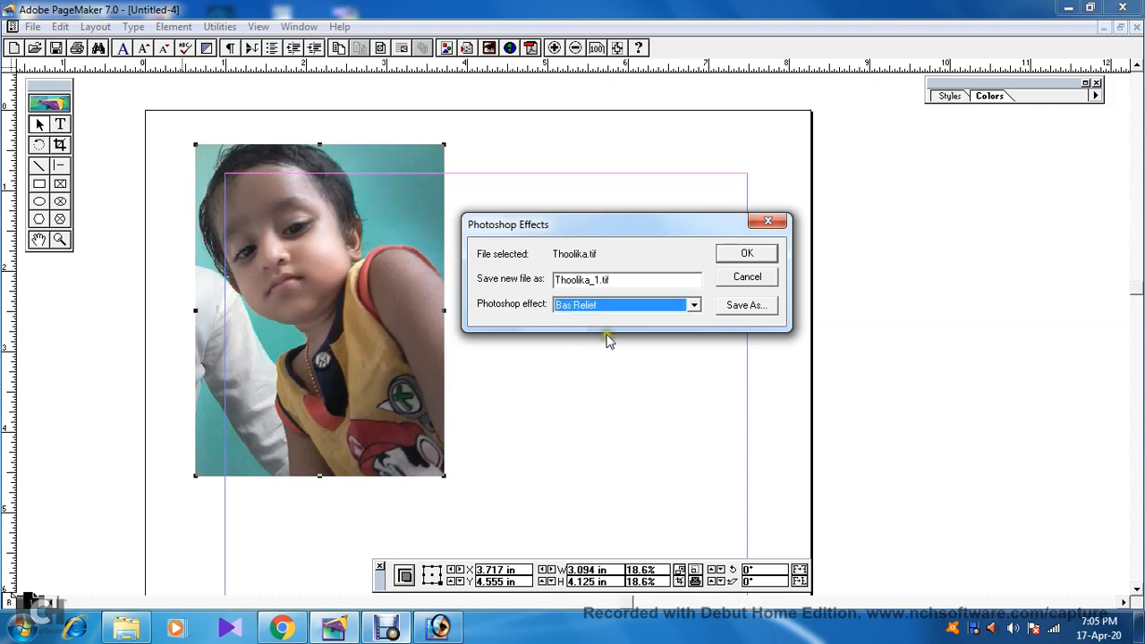
pyautogui.click(732, 256)
# Preview the Bas Relief effect at 14% and apply it with Detail 13, Smoothness 3 and light direction Bottom.
pyautogui.moveTo(531, 140); pyautogui.dragTo(604, 148)
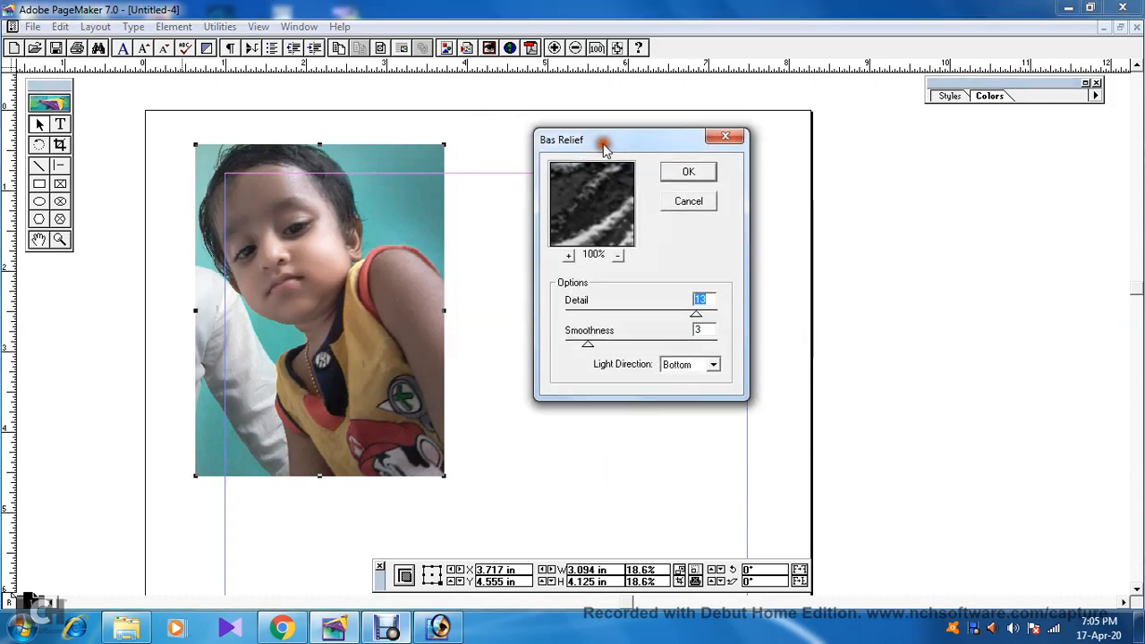
pyautogui.click(618, 257)
pyautogui.click(617, 257)
pyautogui.click(617, 257)
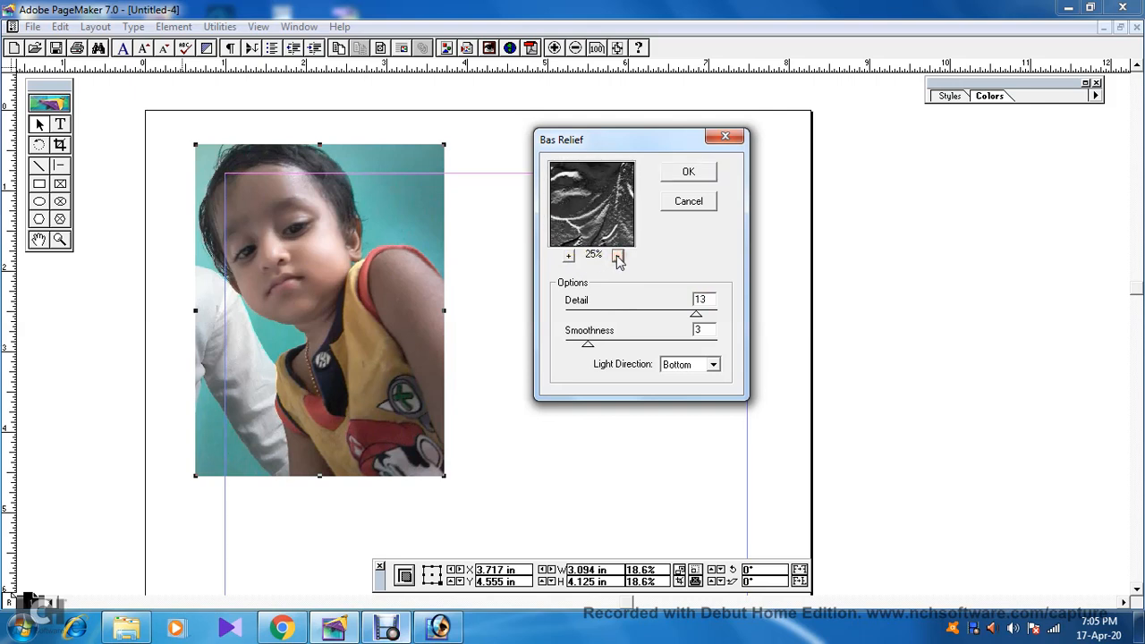
pyautogui.click(568, 258)
pyautogui.click(568, 258)
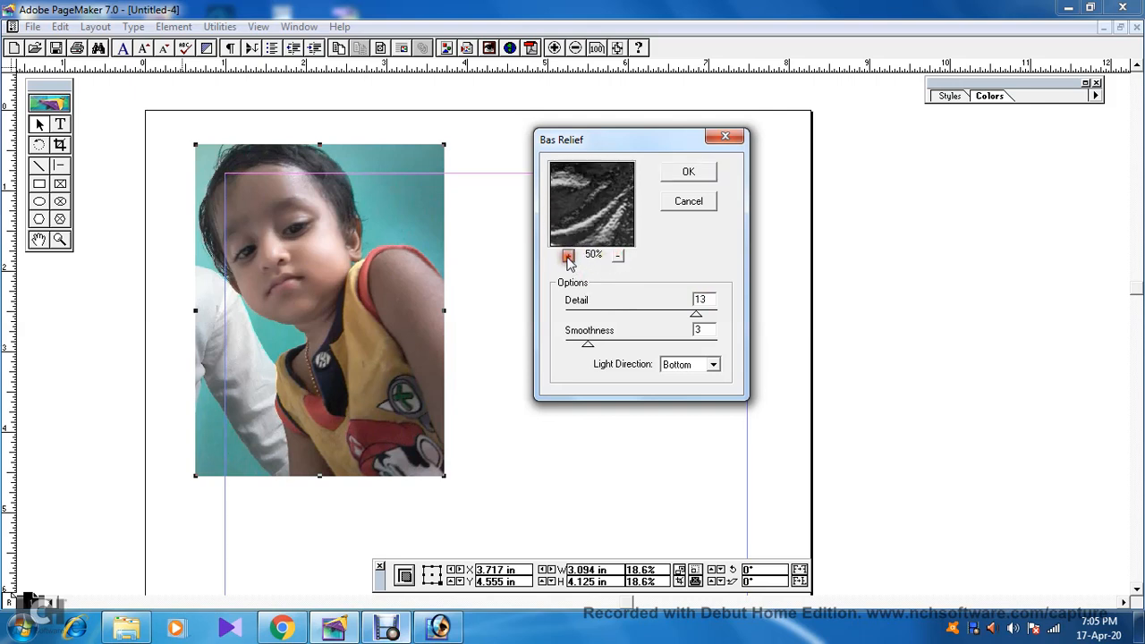
pyautogui.click(617, 257)
pyautogui.click(617, 256)
pyautogui.click(617, 257)
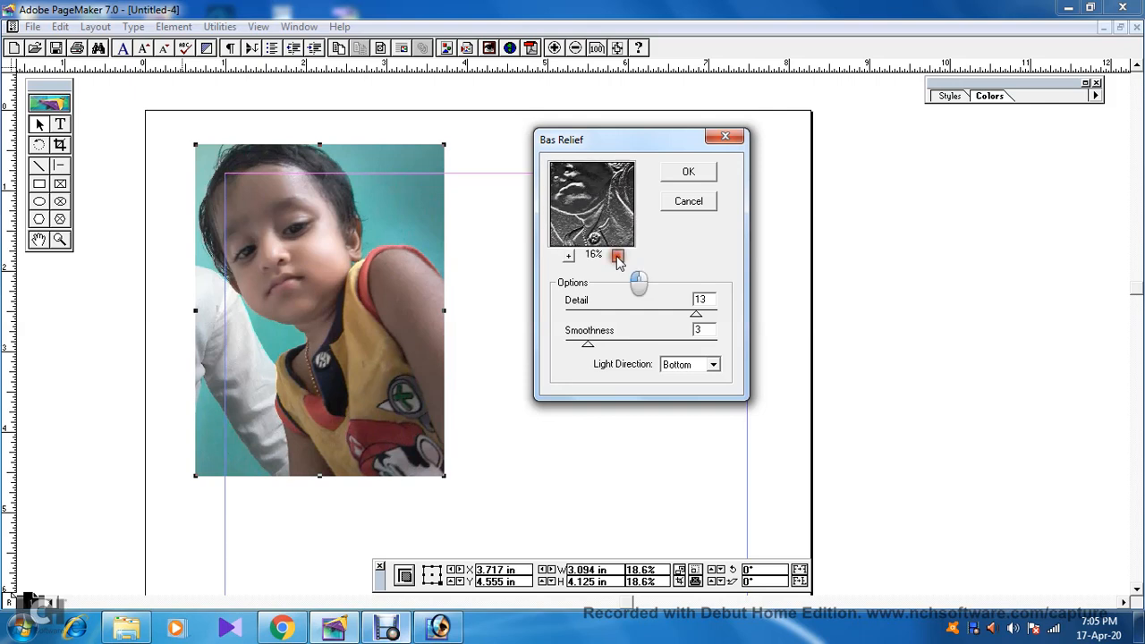
pyautogui.click(618, 257)
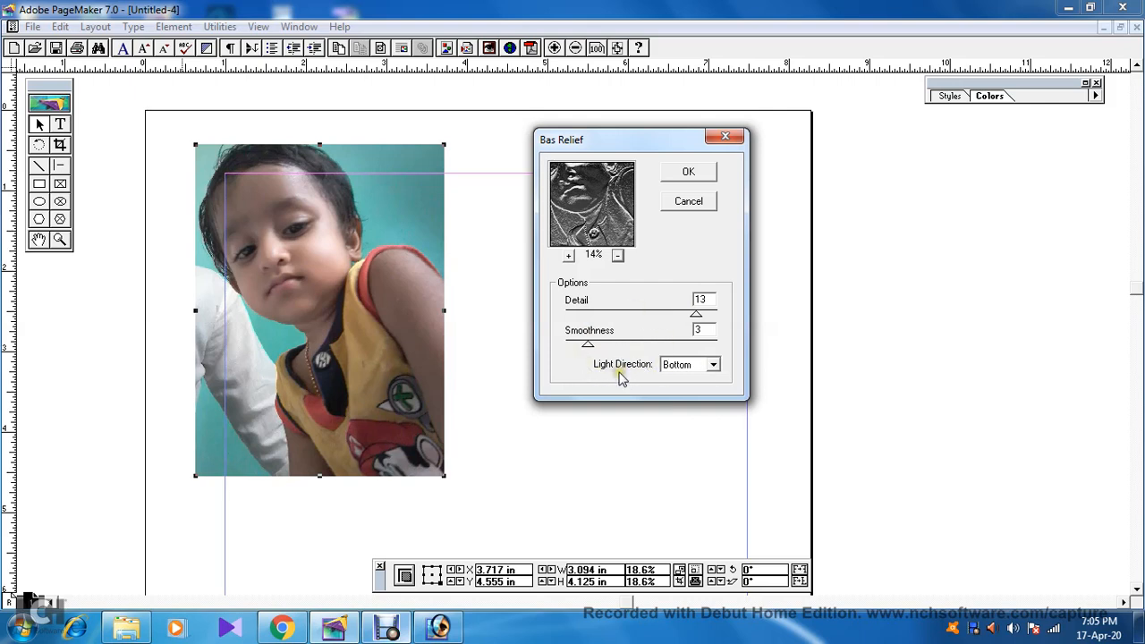
pyautogui.click(713, 364)
pyautogui.click(713, 365)
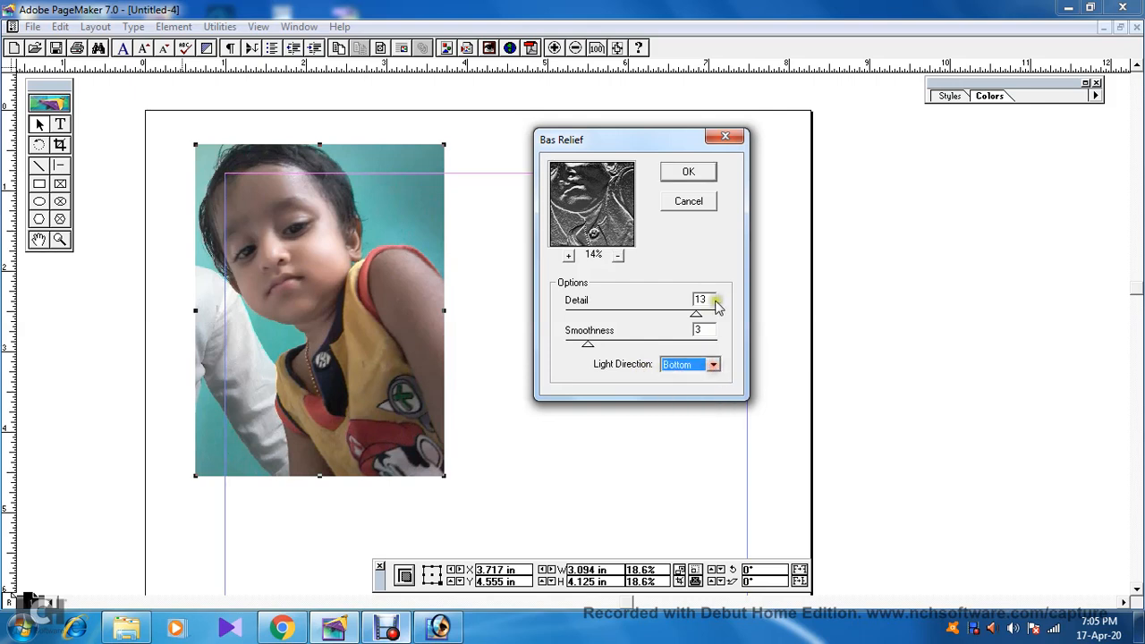
pyautogui.click(694, 172)
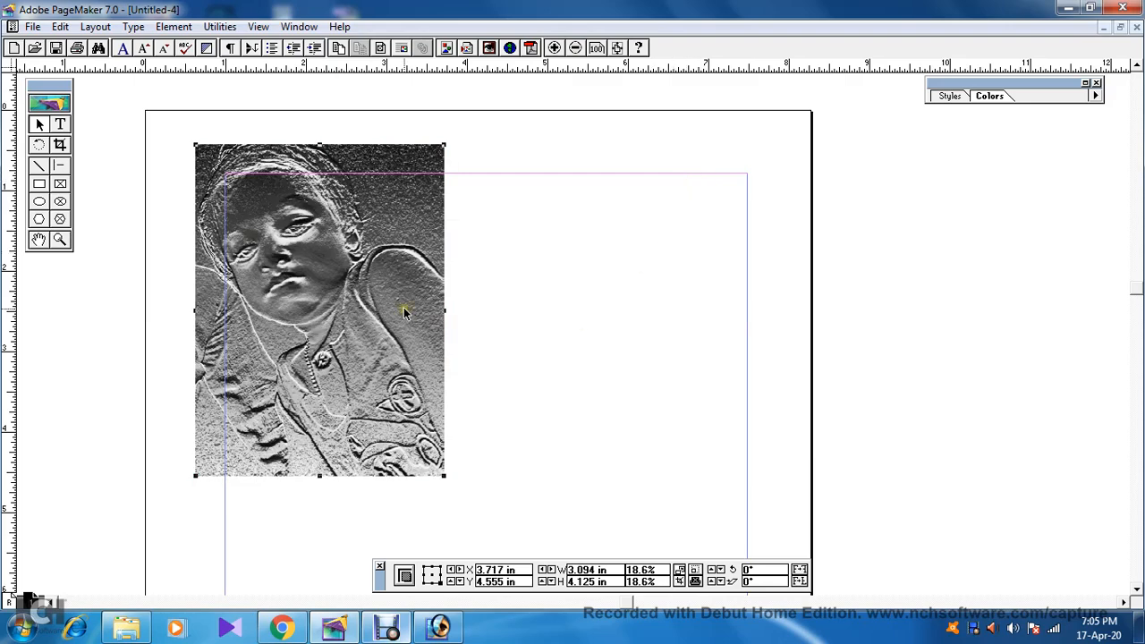
# Move the relief photo slightly down and to the left on the page, and reselect it.
pyautogui.moveTo(273, 299); pyautogui.dragTo(362, 357)
pyautogui.click(549, 344)
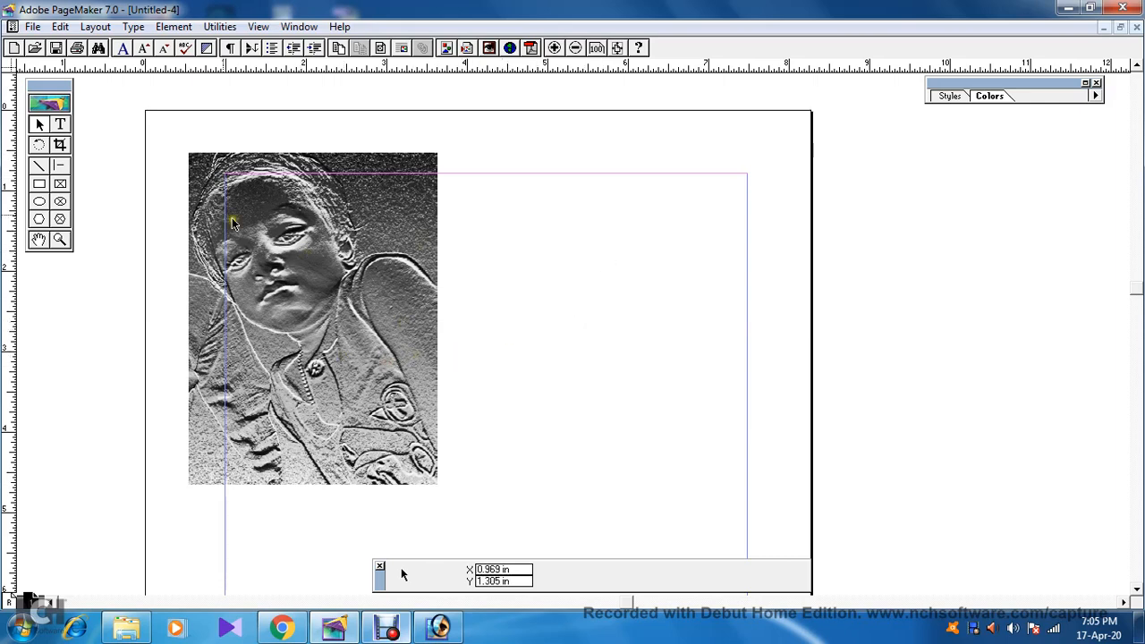
pyautogui.click(333, 297)
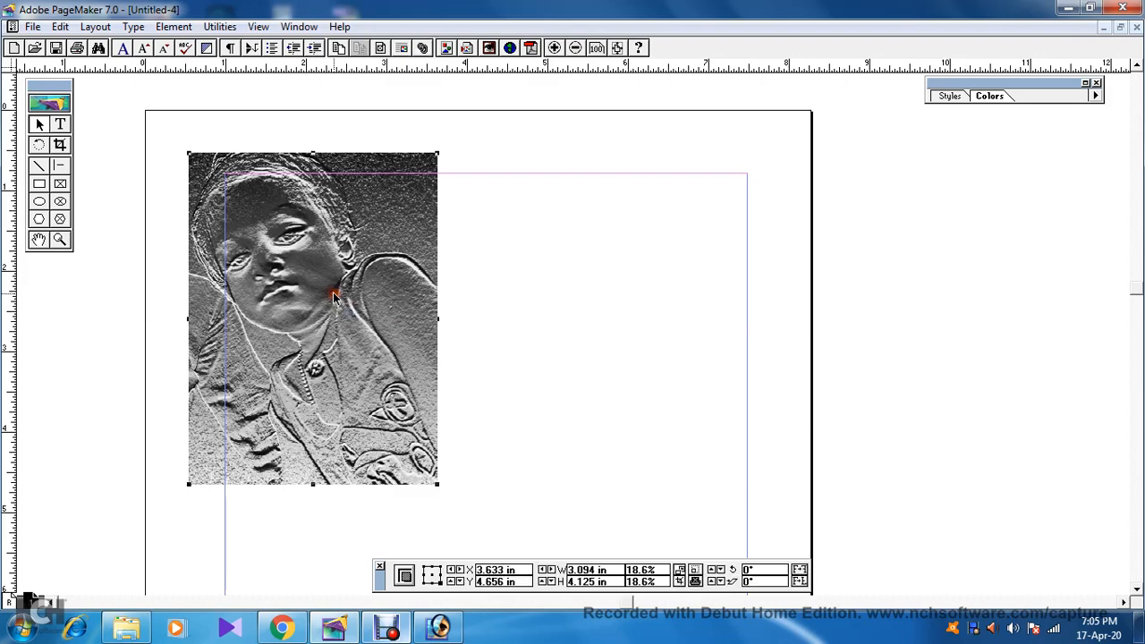
# Start another Photoshop effect on the relief photo and choose Photocopy as the effect.
pyautogui.click(173, 26)
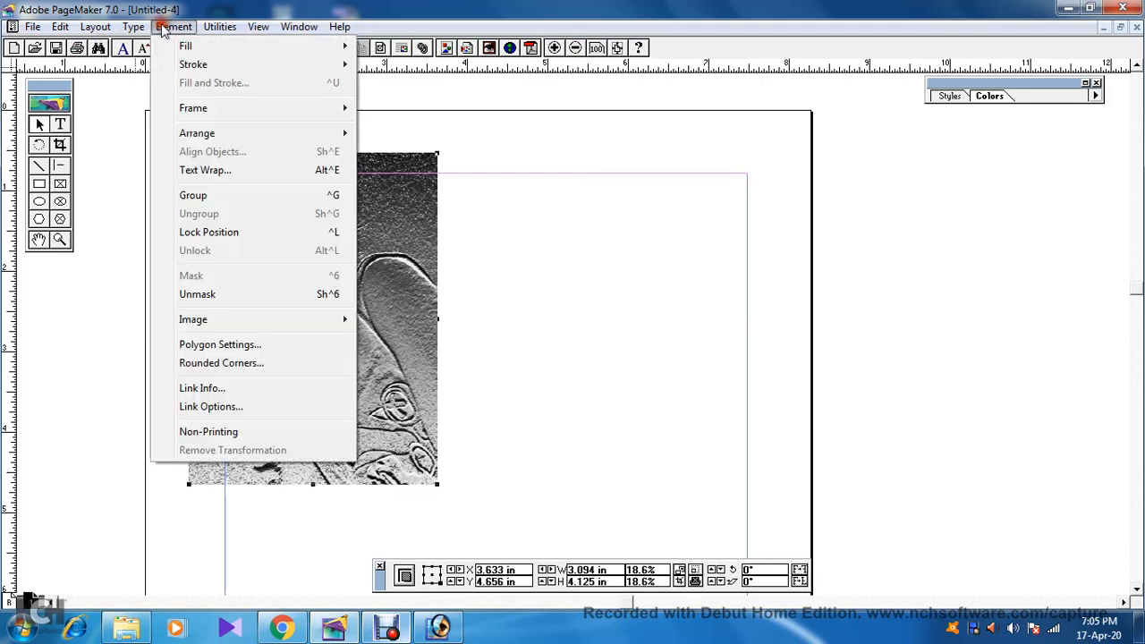
pyautogui.moveTo(212, 322)
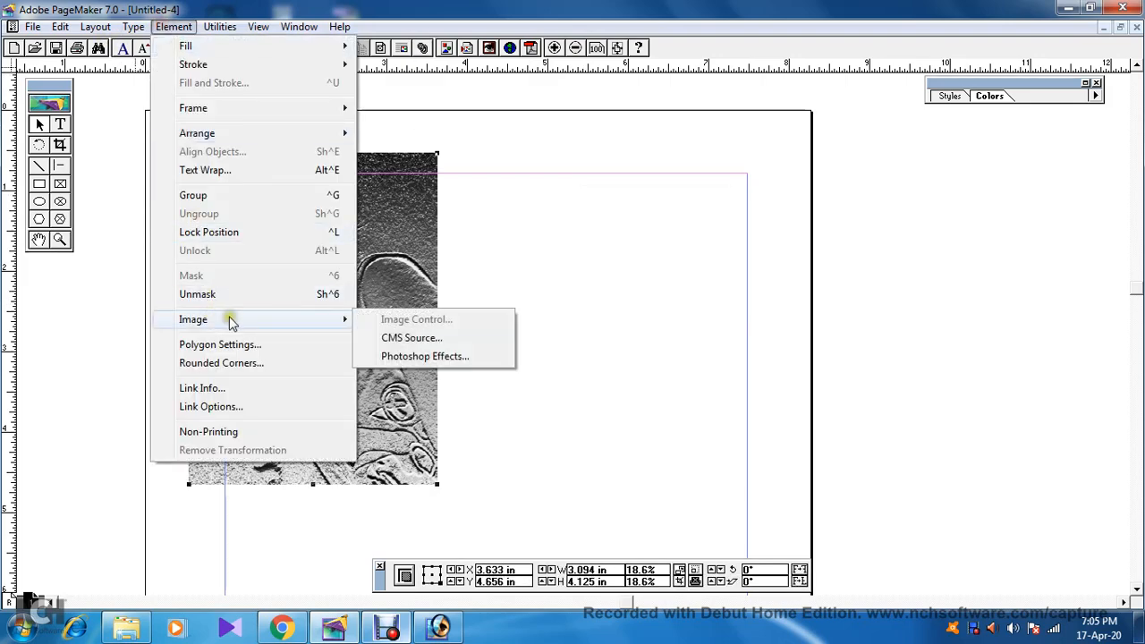
pyautogui.click(439, 362)
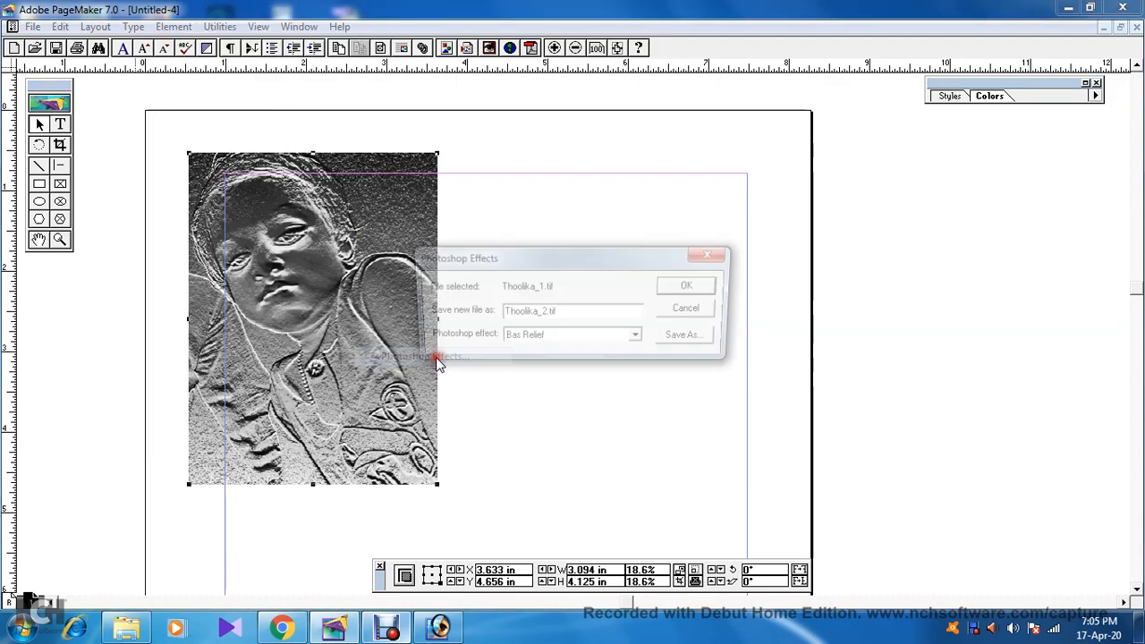
pyautogui.moveTo(613, 263); pyautogui.dragTo(701, 211)
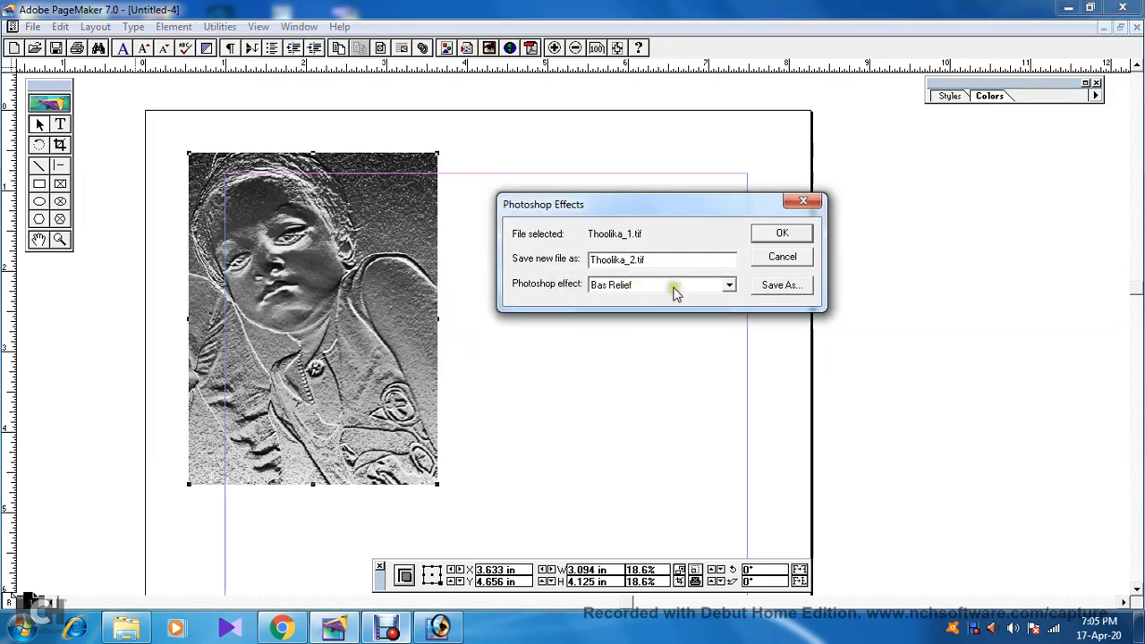
pyautogui.click(729, 286)
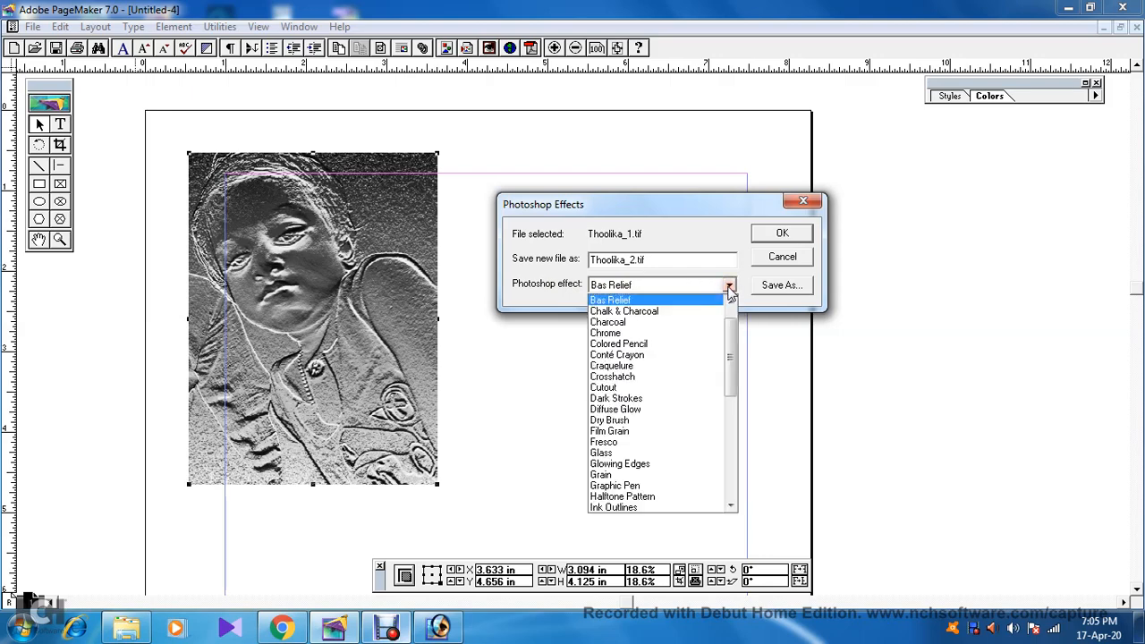
pyautogui.moveTo(726, 358); pyautogui.dragTo(688, 432)
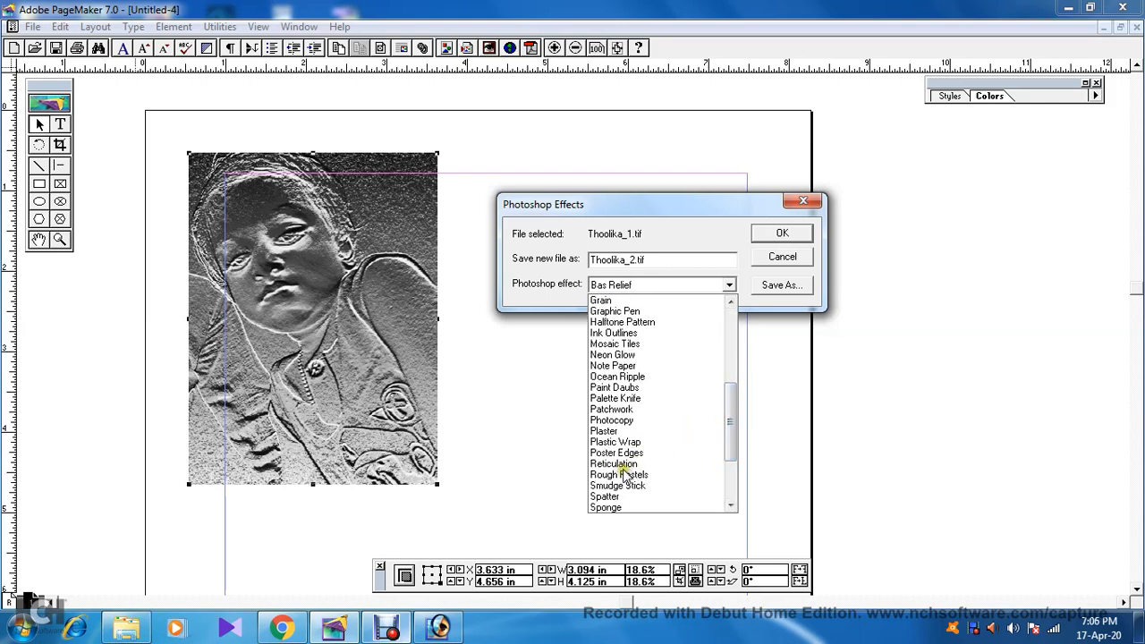
pyautogui.click(626, 422)
pyautogui.click(791, 234)
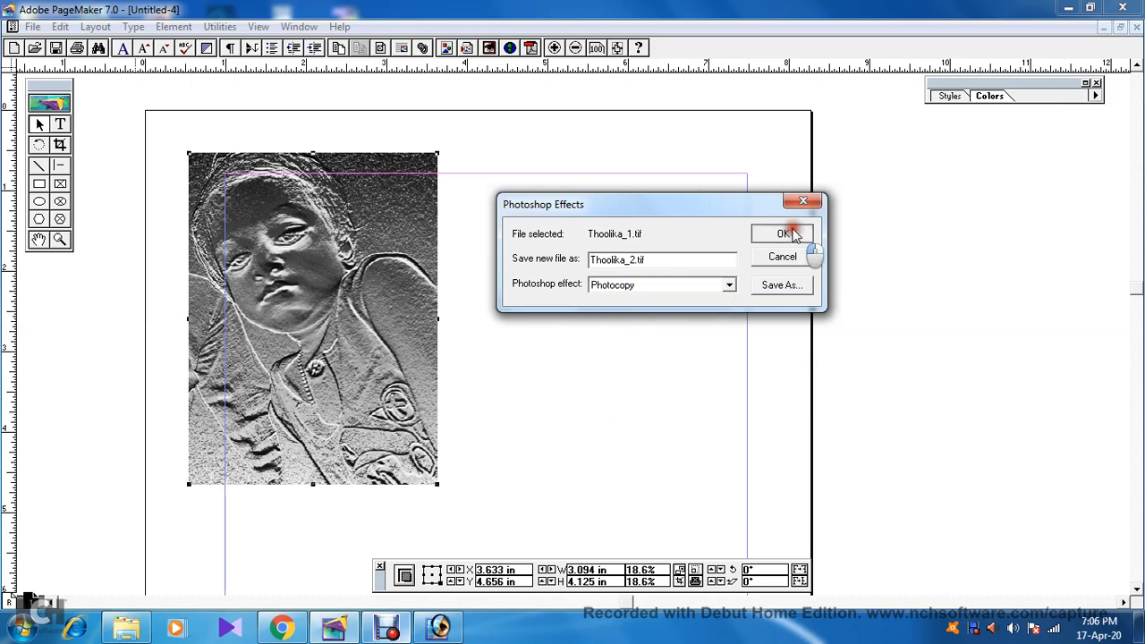
# Apply the Photocopy effect with Detail 7 and Darkness 8, and move the photo slightly up and to the right.
pyautogui.moveTo(550, 132); pyautogui.dragTo(634, 164)
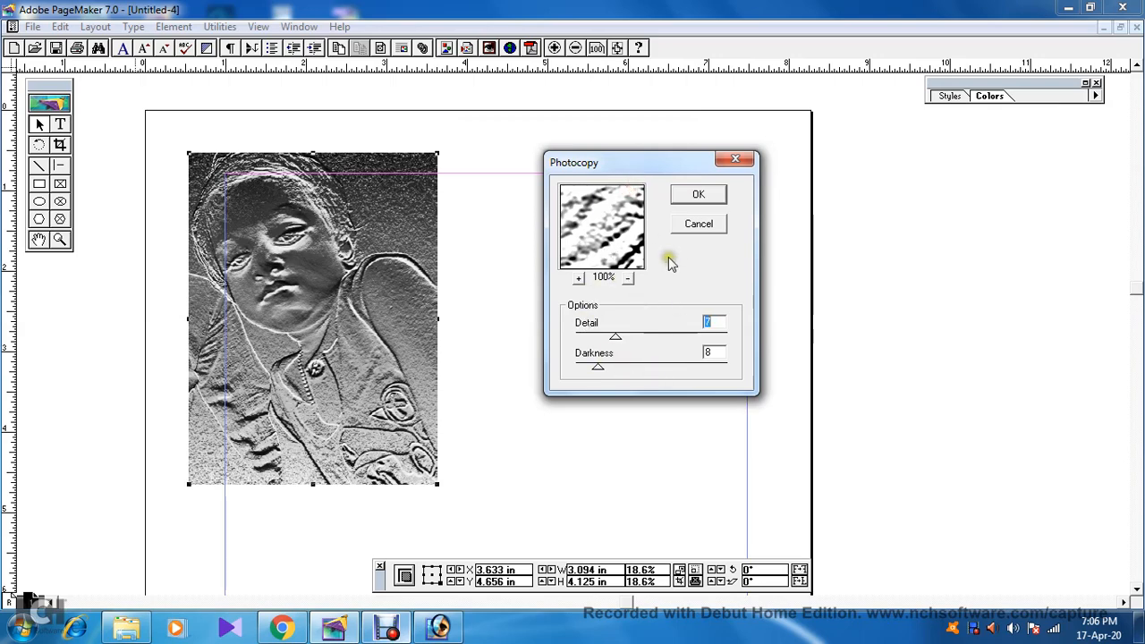
pyautogui.click(698, 194)
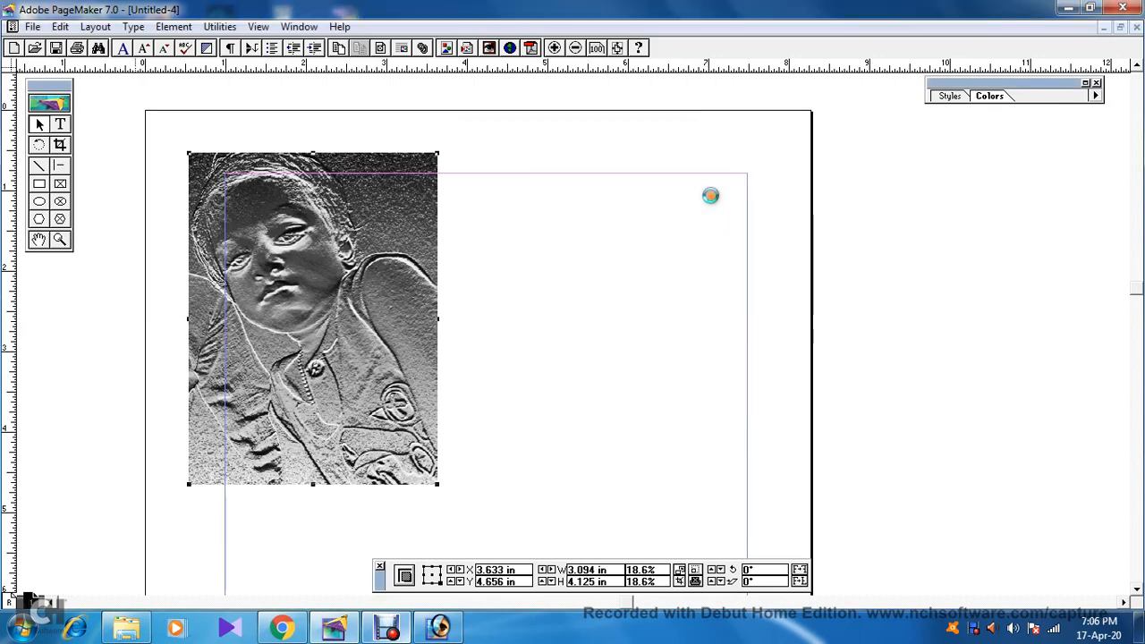
pyautogui.moveTo(332, 331); pyautogui.dragTo(302, 308)
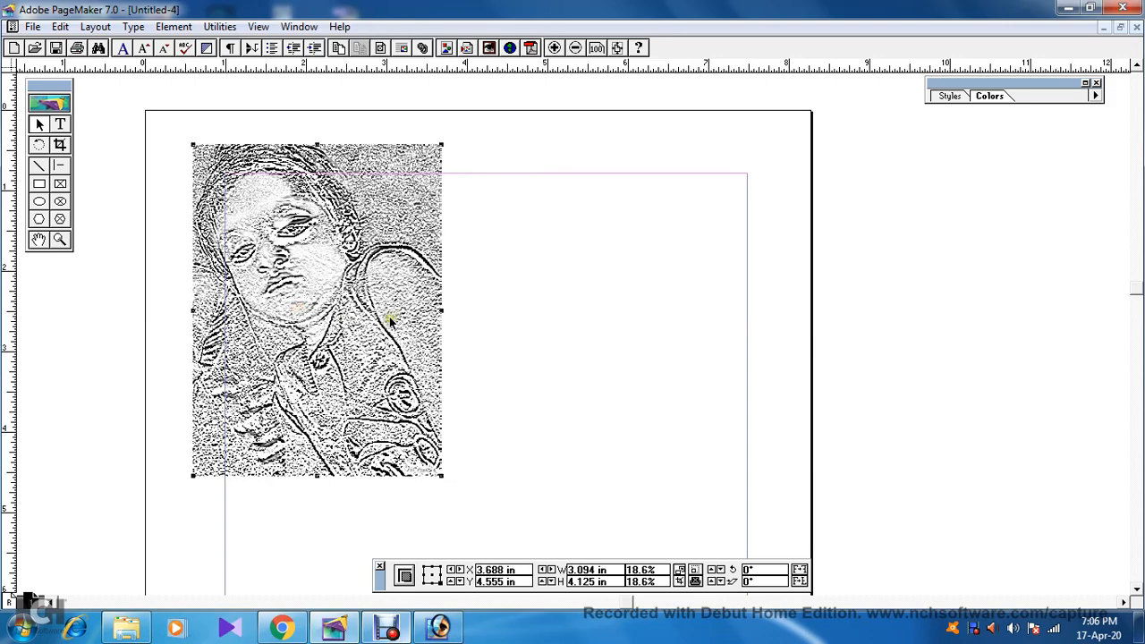
pyautogui.click(174, 26)
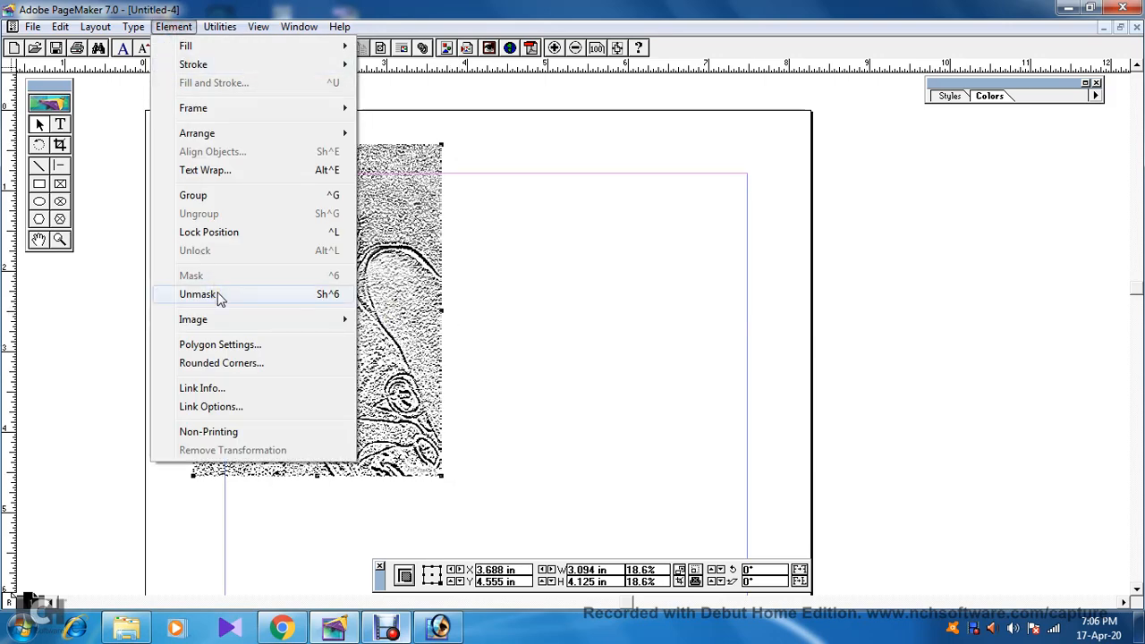
pyautogui.click(523, 304)
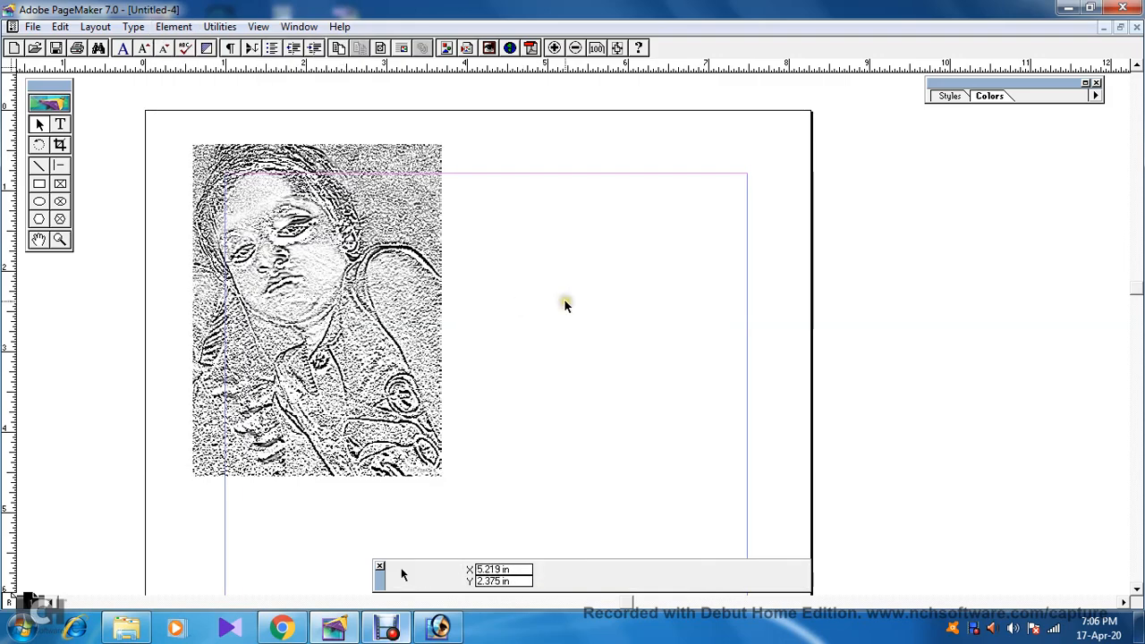